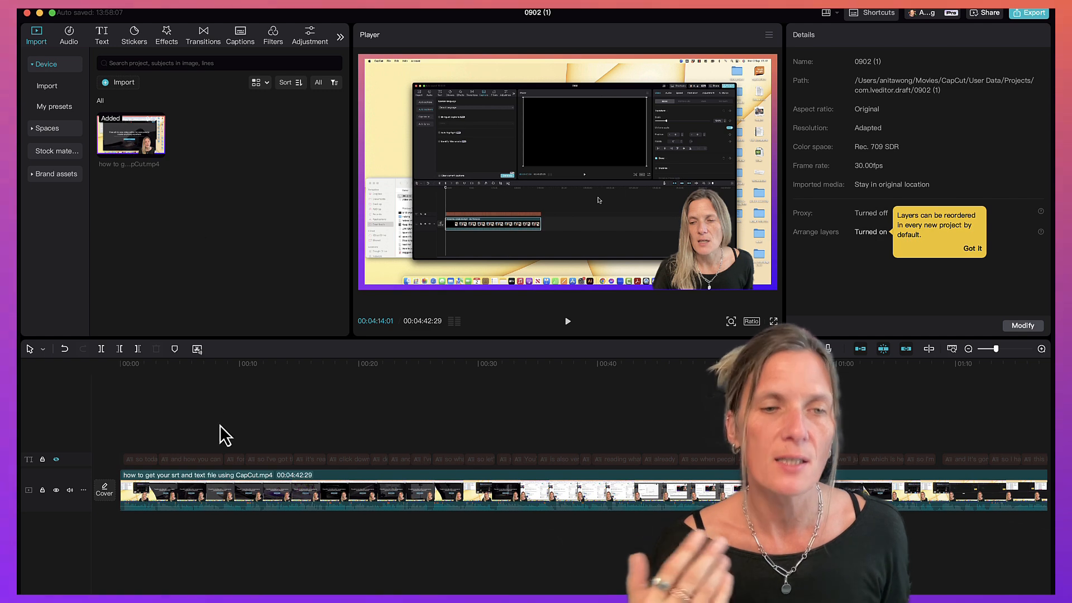
# Search the sticker library for subscribe and browse the results.
pyautogui.click(134, 37)
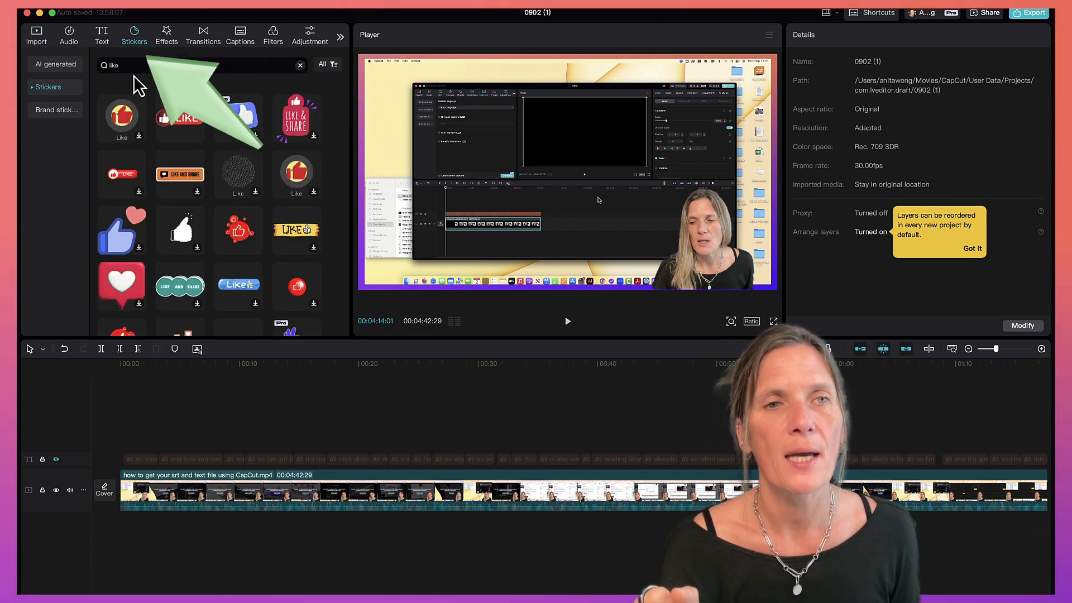
pyautogui.click(132, 65)
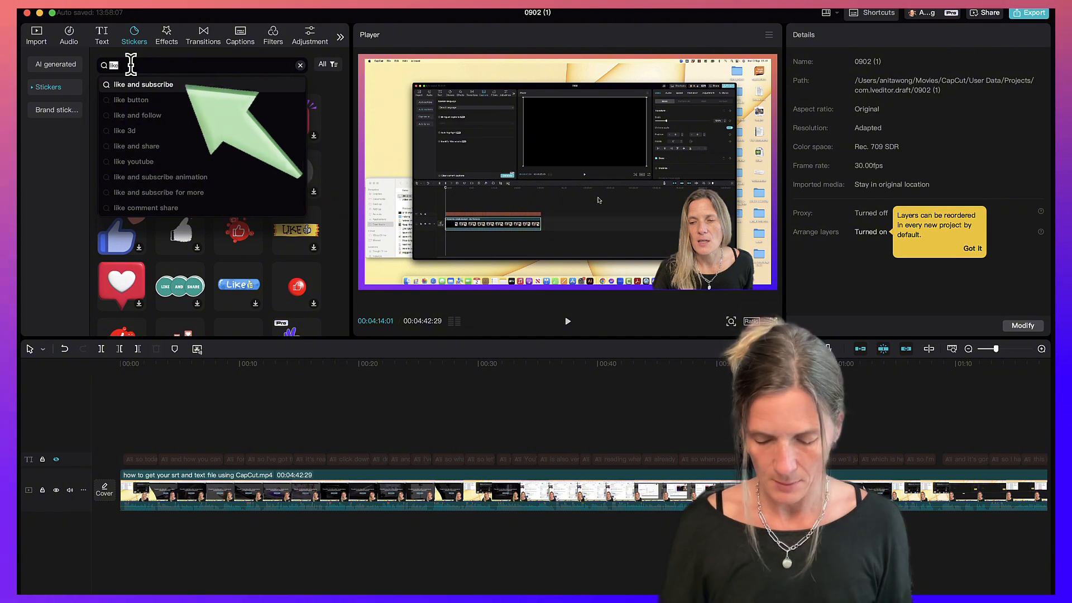
pyautogui.write('subscrib')
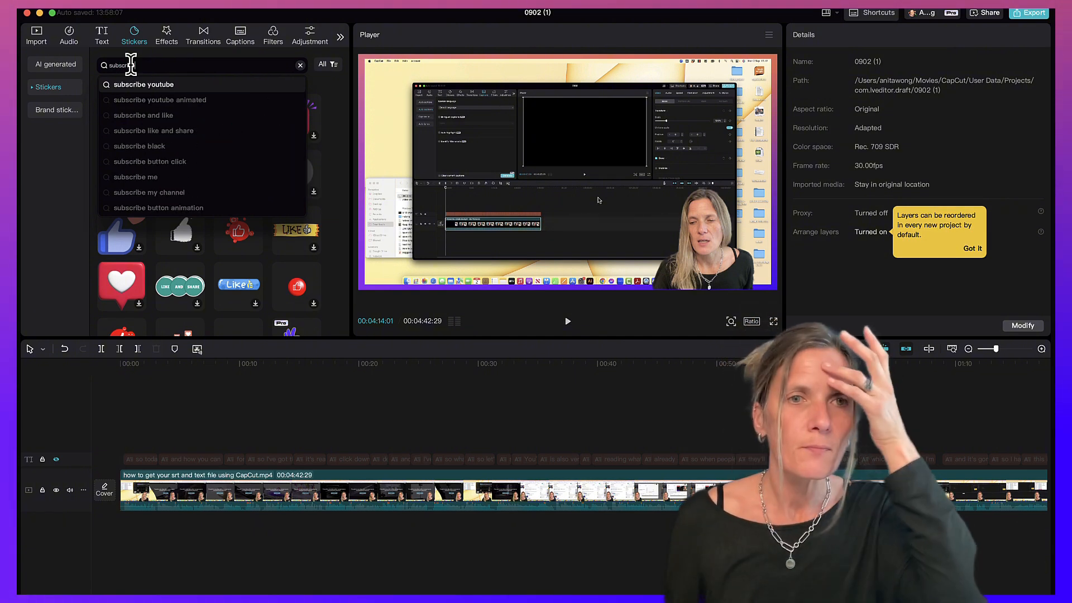
pyautogui.press('Return')
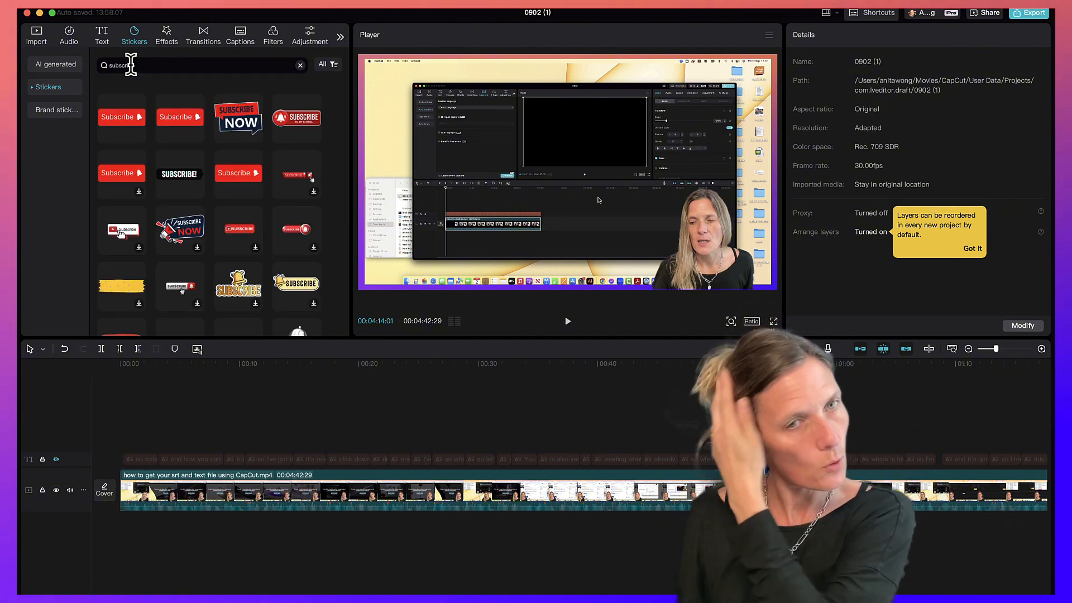
pyautogui.write('be')
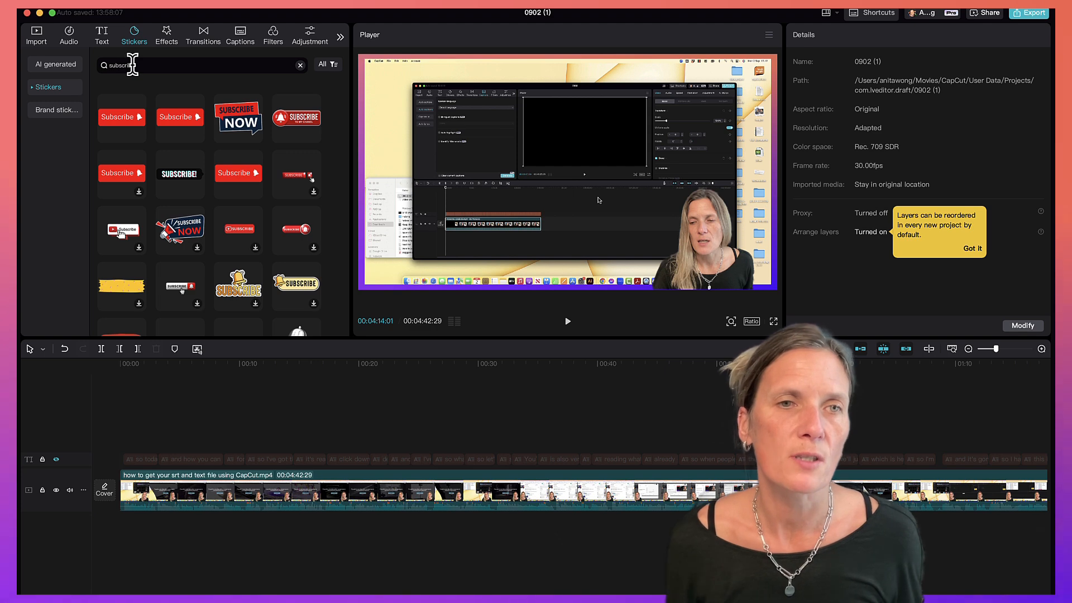
pyautogui.scroll(-10, 234, 237)
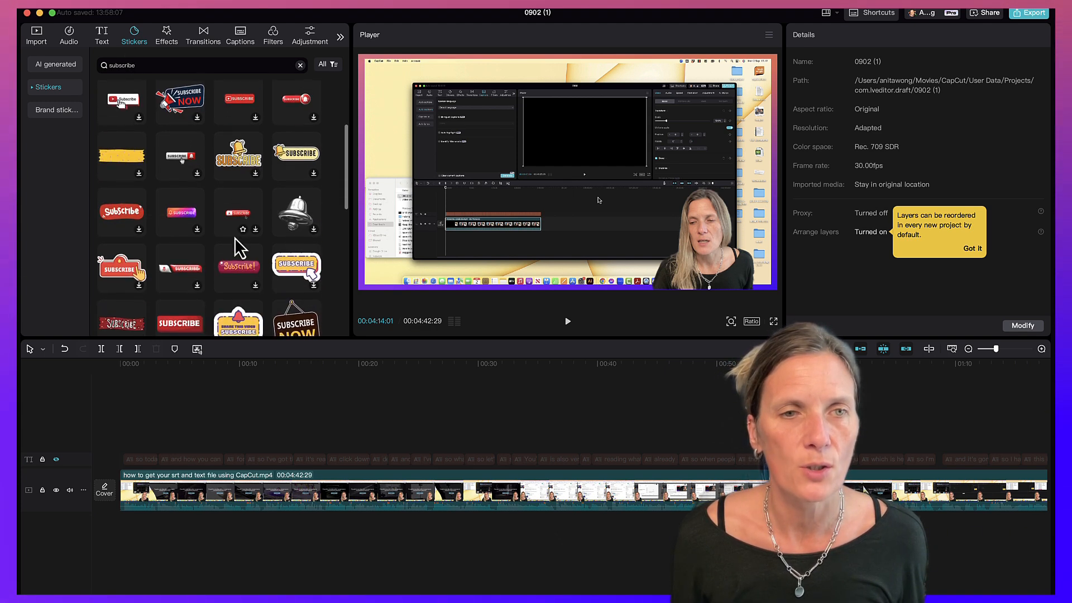
pyautogui.scroll(10, 234, 245)
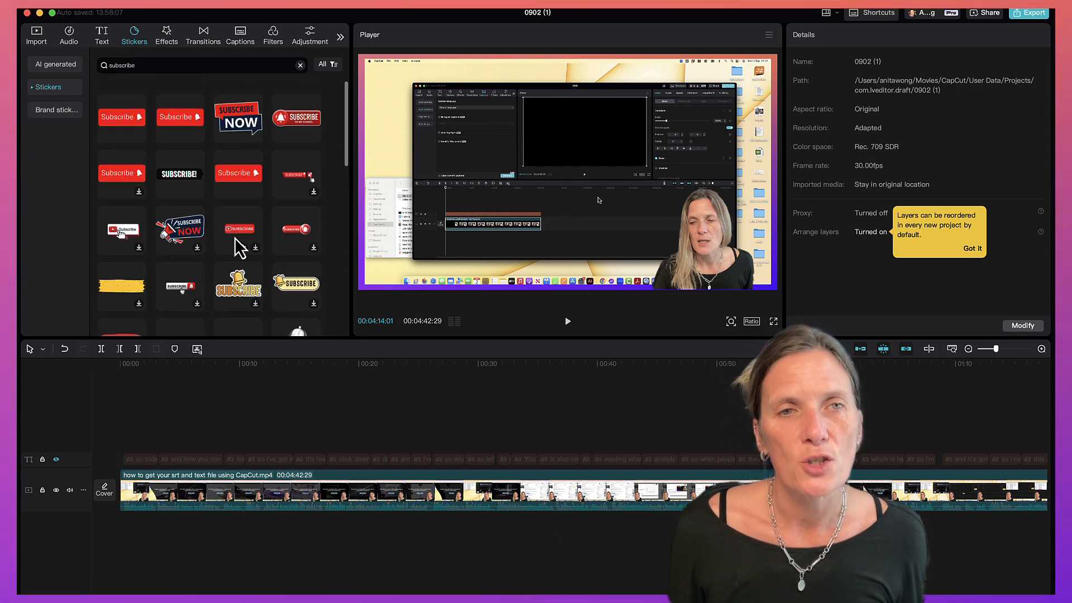
# Preview a couple of subscribe stickers and add the red Subscribe bell sticker to the timeline.
pyautogui.moveTo(240, 139)
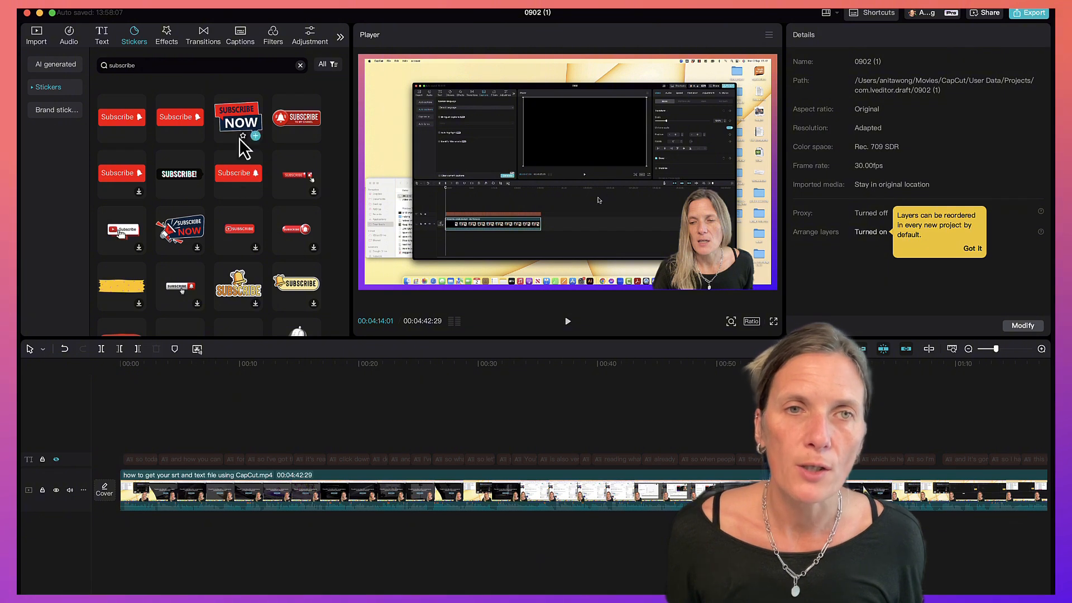
pyautogui.click(237, 120)
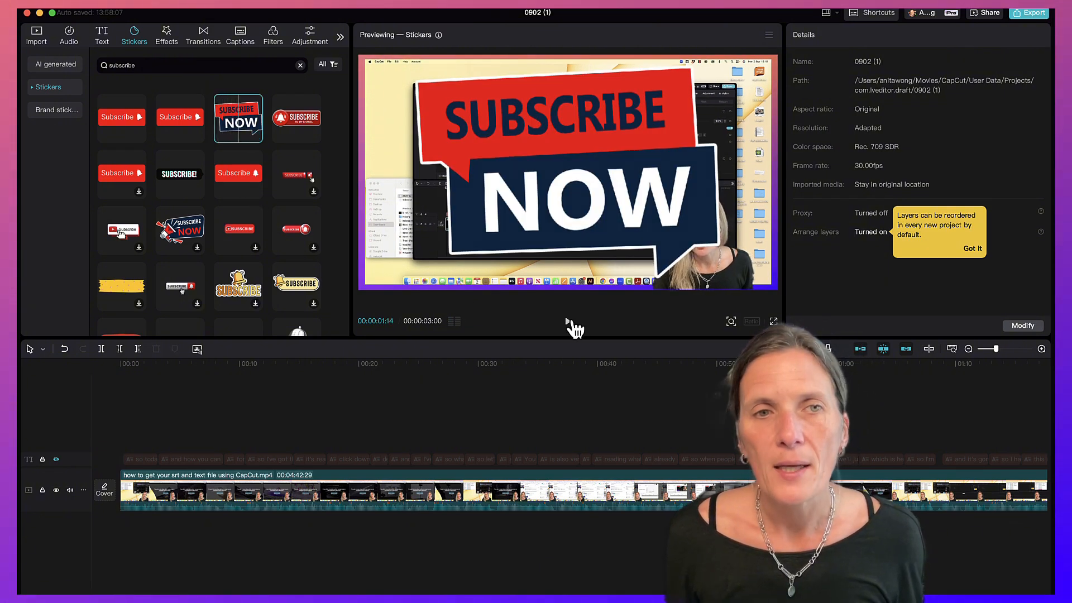
pyautogui.click(128, 125)
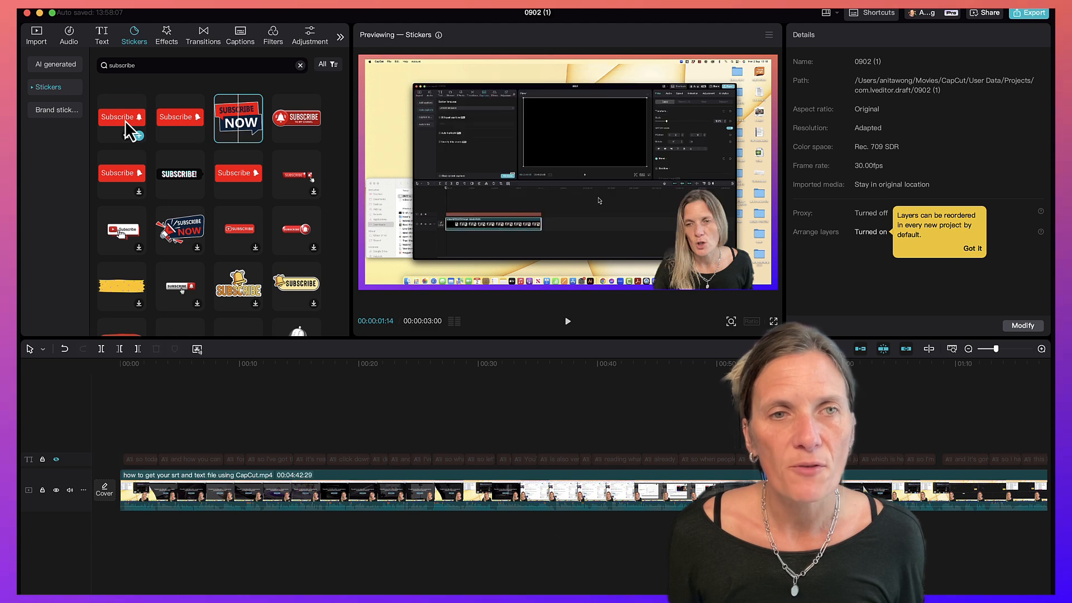
pyautogui.click(568, 321)
pyautogui.click(568, 323)
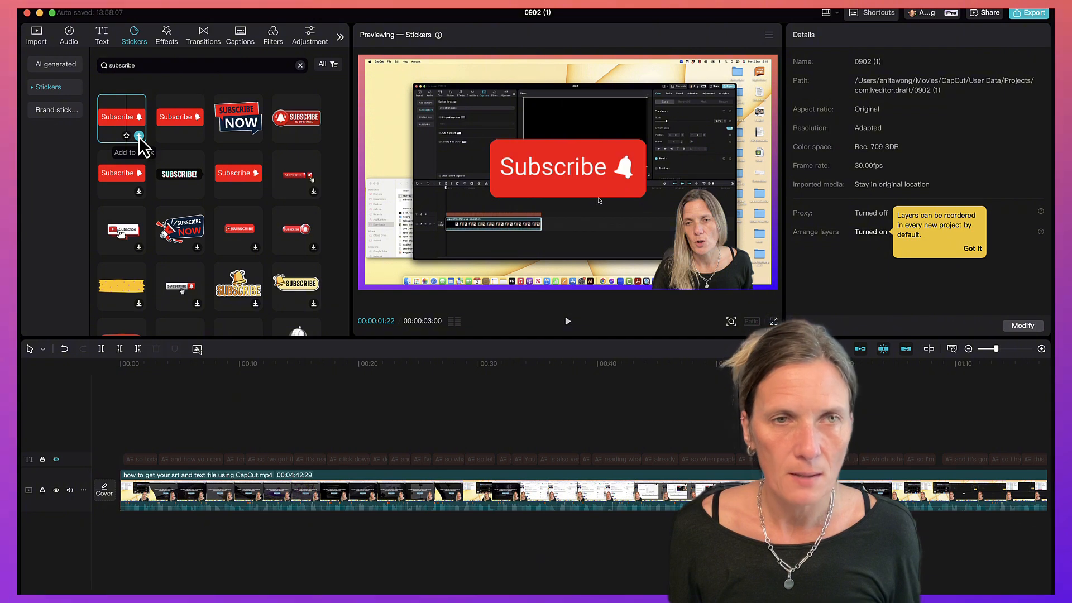
pyautogui.click(138, 136)
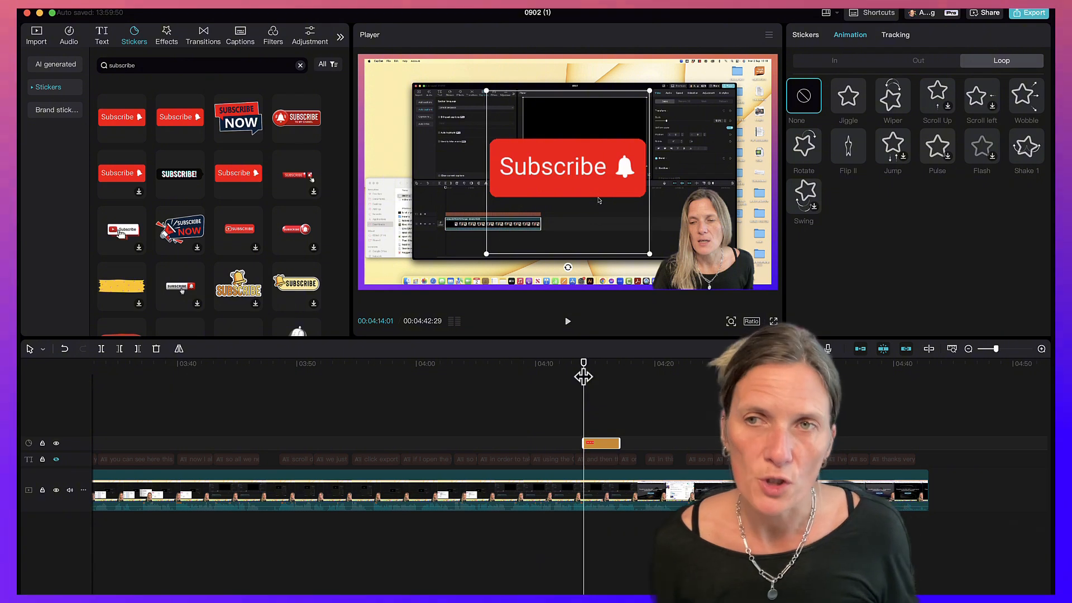
# Scale the Subscribe sticker to 58% and move it down to the lower middle of the frame.
pyautogui.click(800, 35)
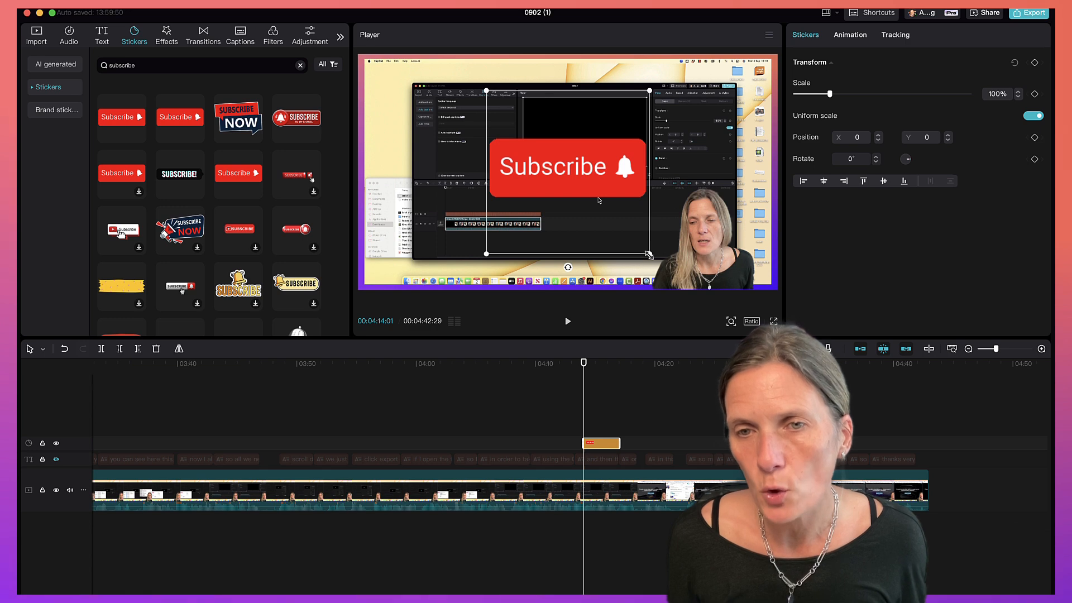
pyautogui.moveTo(649, 255)
pyautogui.mouseDown()
pyautogui.moveTo(619, 223)
pyautogui.moveTo(650, 255)
pyautogui.mouseUp()
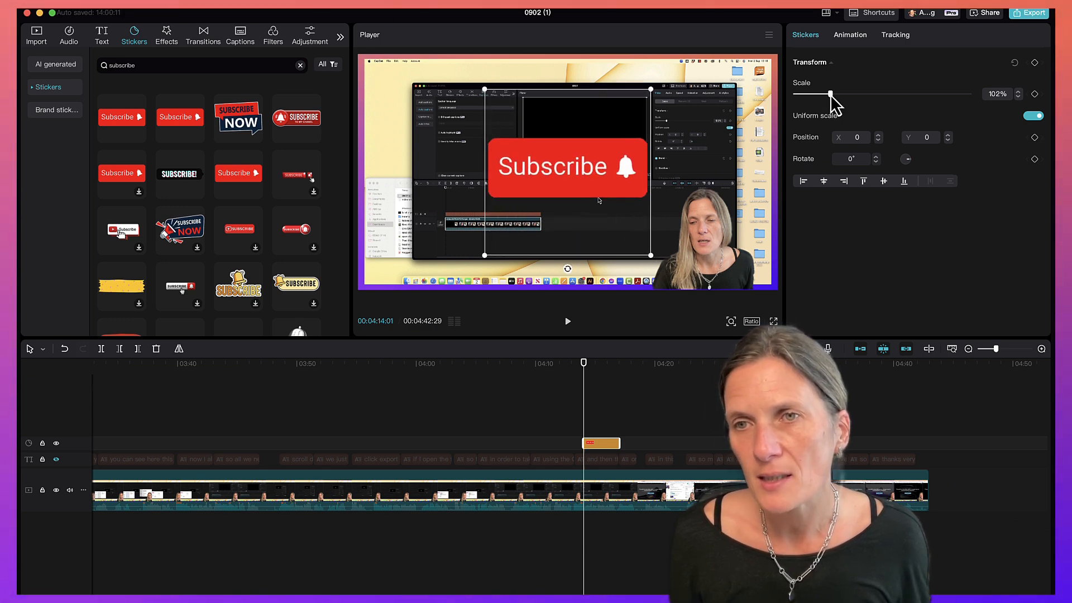
pyautogui.moveTo(831, 95); pyautogui.dragTo(815, 96)
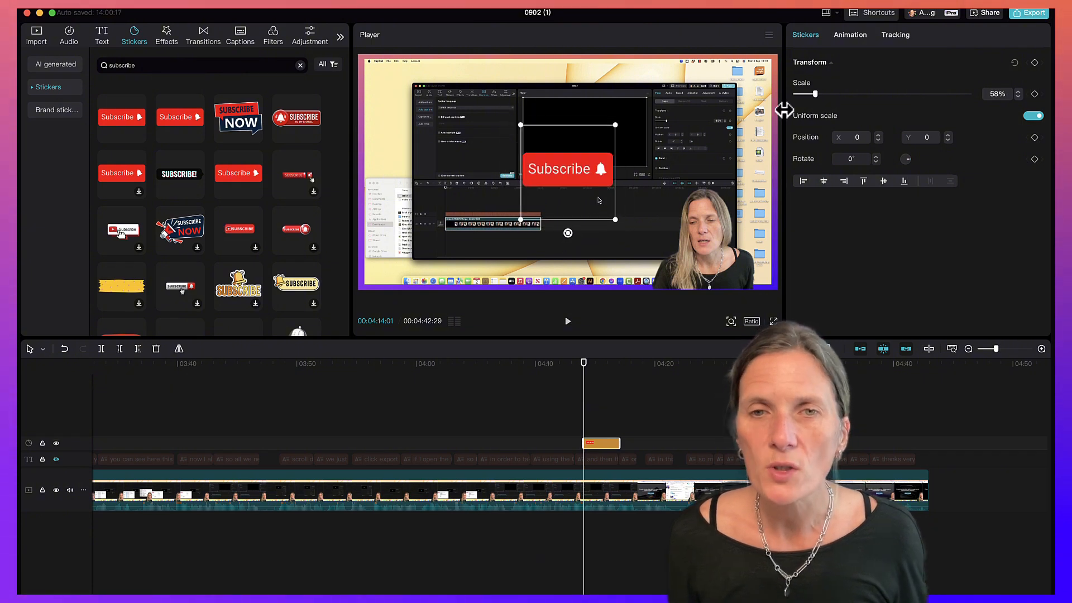
pyautogui.moveTo(567, 186); pyautogui.dragTo(575, 225)
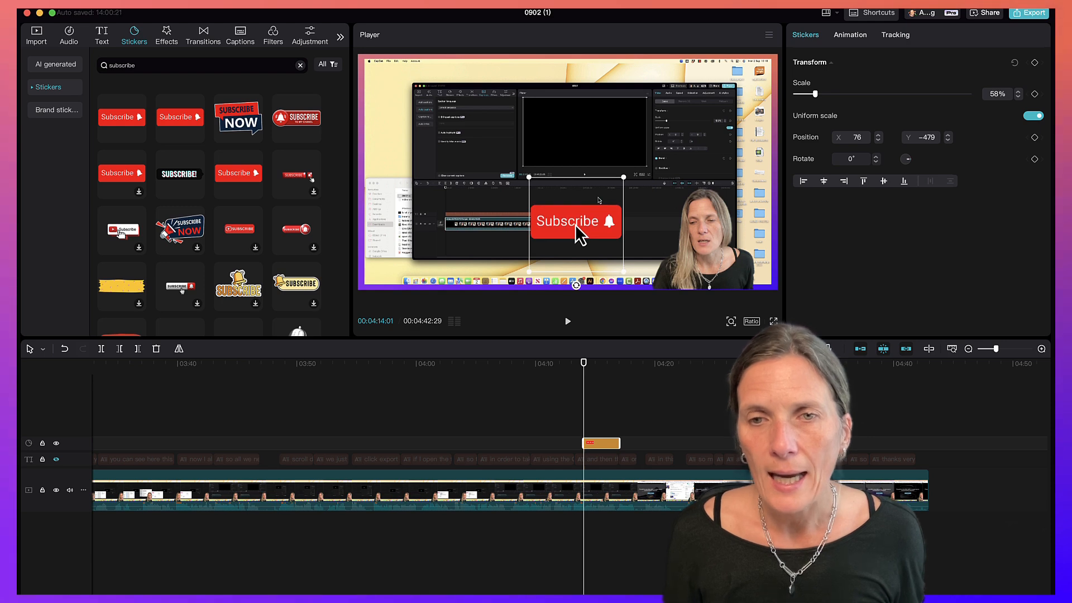
# Move the sticker clip later on the timeline to start at about 4:24 and play it back.
pyautogui.click(707, 379)
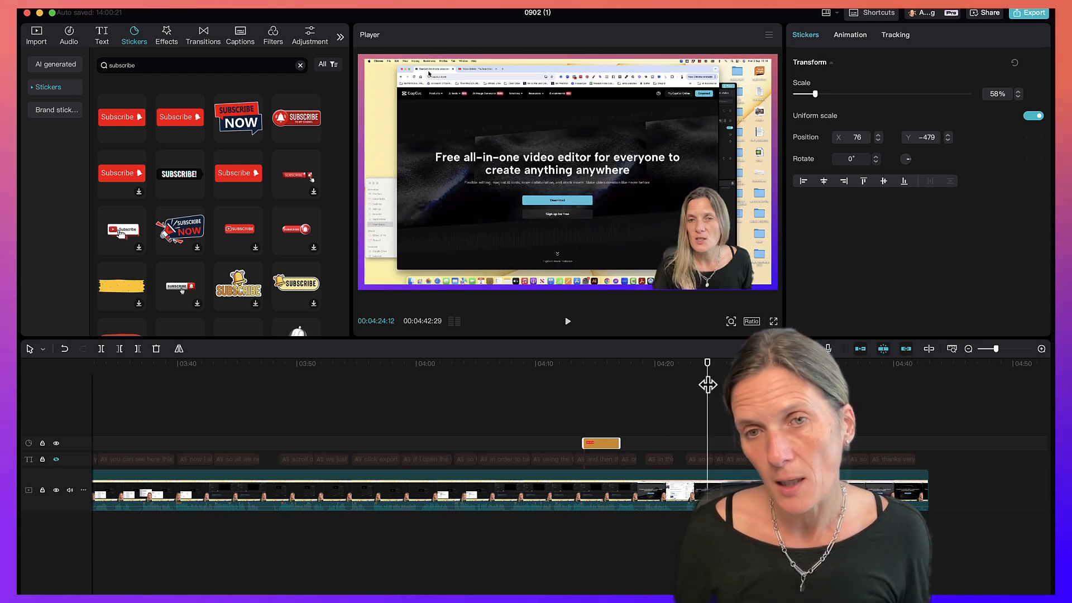
pyautogui.click(567, 321)
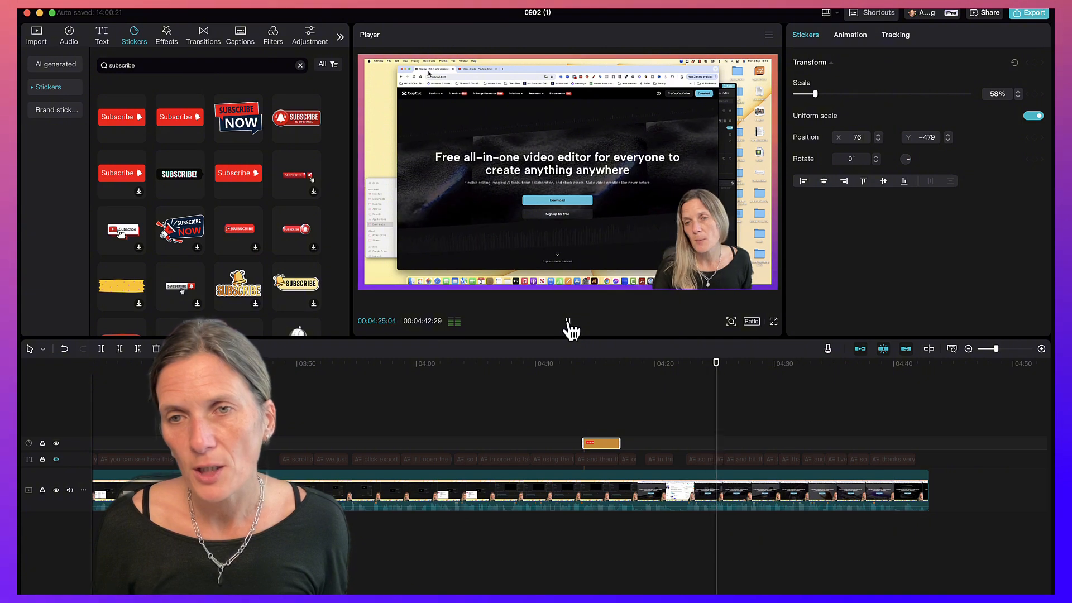
pyautogui.click(705, 377)
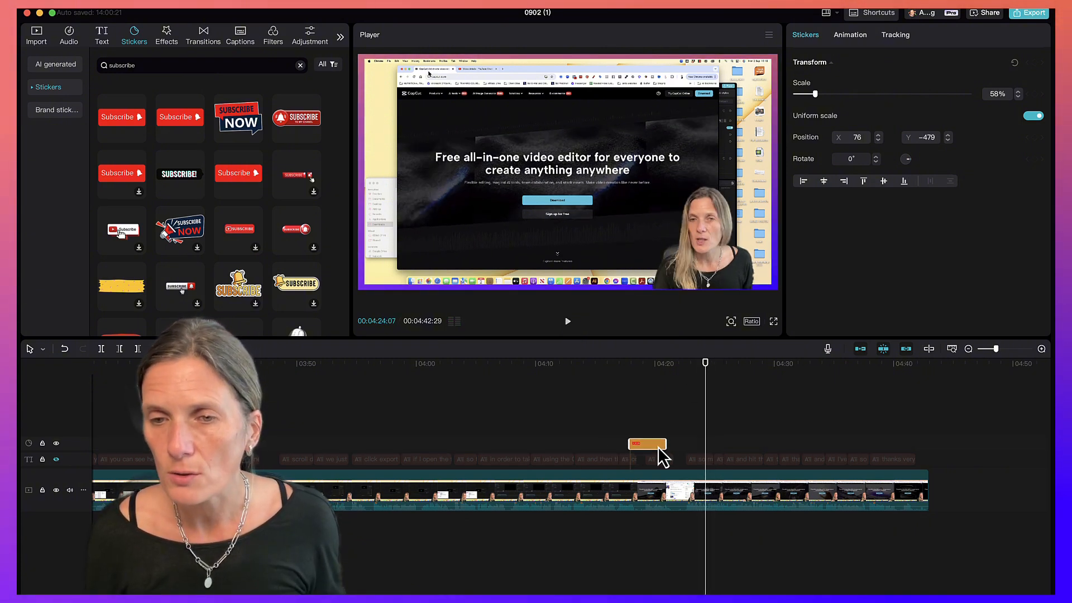
pyautogui.moveTo(659, 448); pyautogui.dragTo(725, 449)
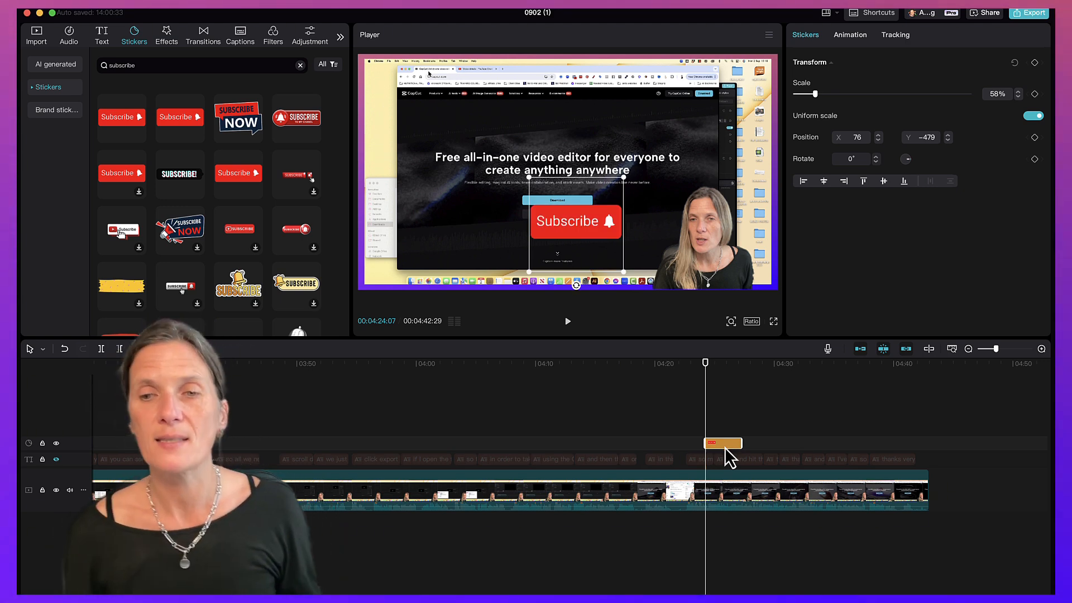
pyautogui.click(697, 375)
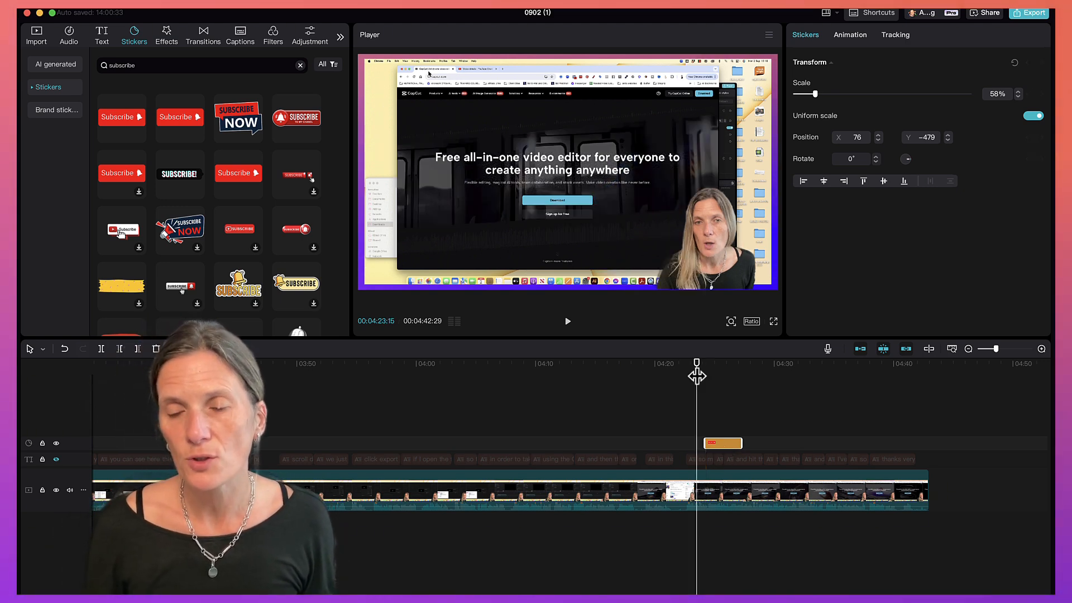
pyautogui.press('space')
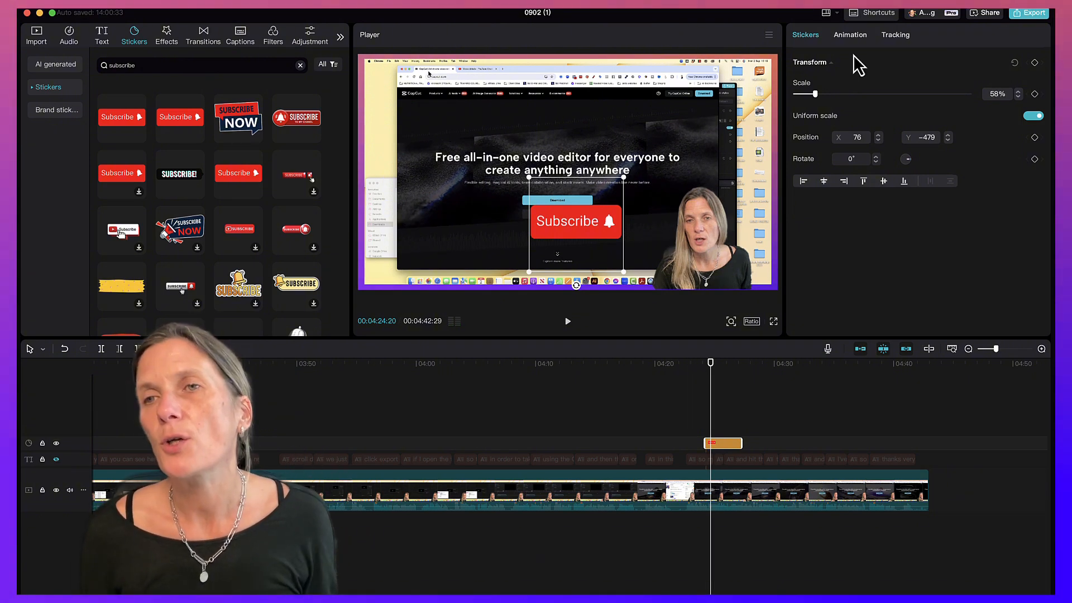
# Apply a Bounce In entrance animation and a Fade Out exit animation to the Subscribe sticker.
pyautogui.click(849, 36)
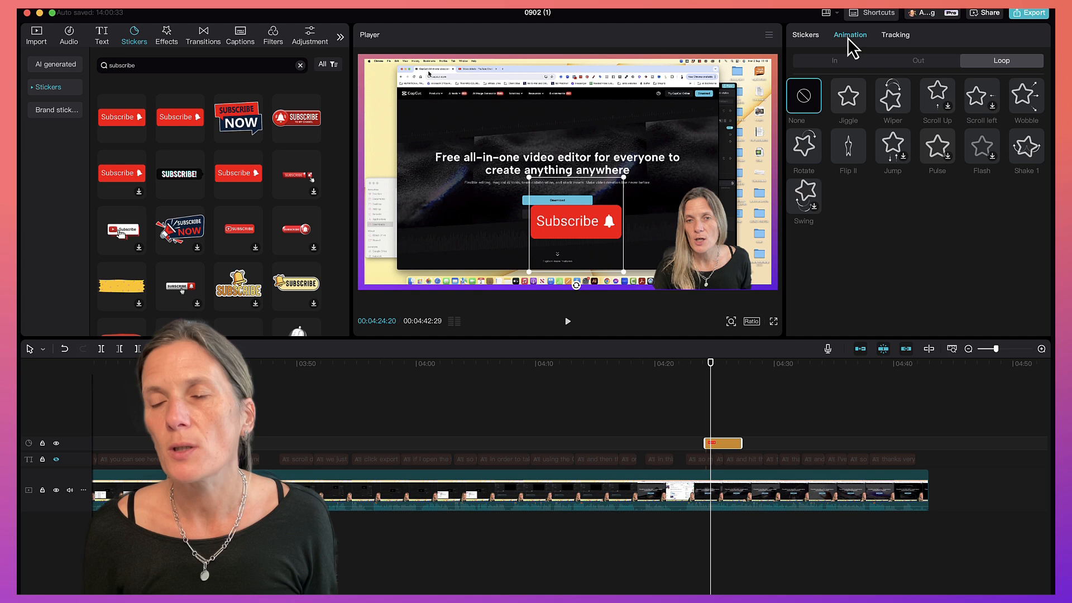
pyautogui.click(821, 63)
pyautogui.click(849, 100)
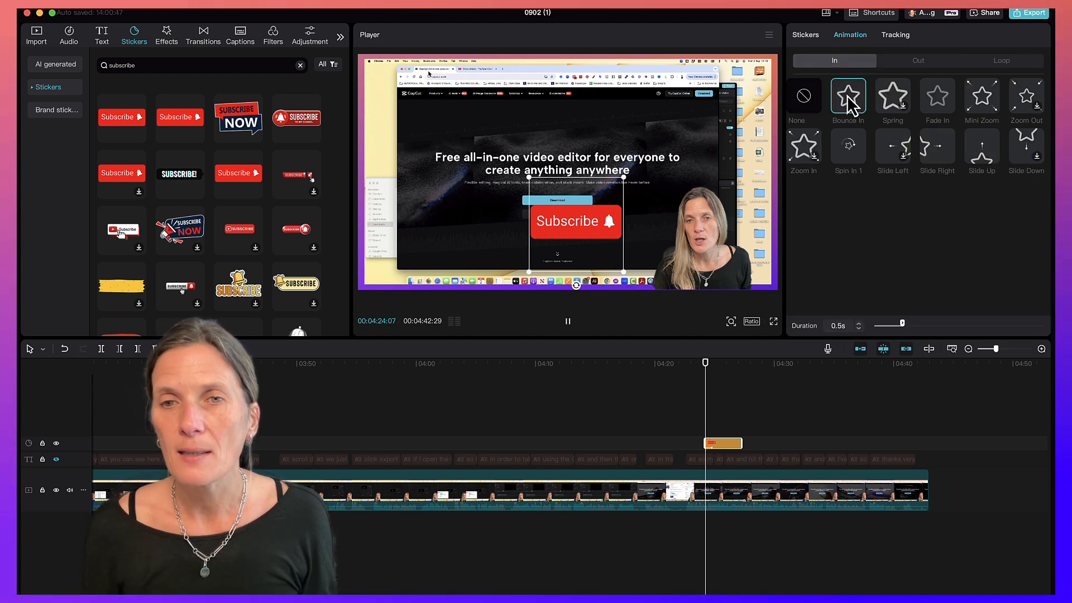
pyautogui.click(921, 63)
pyautogui.click(933, 107)
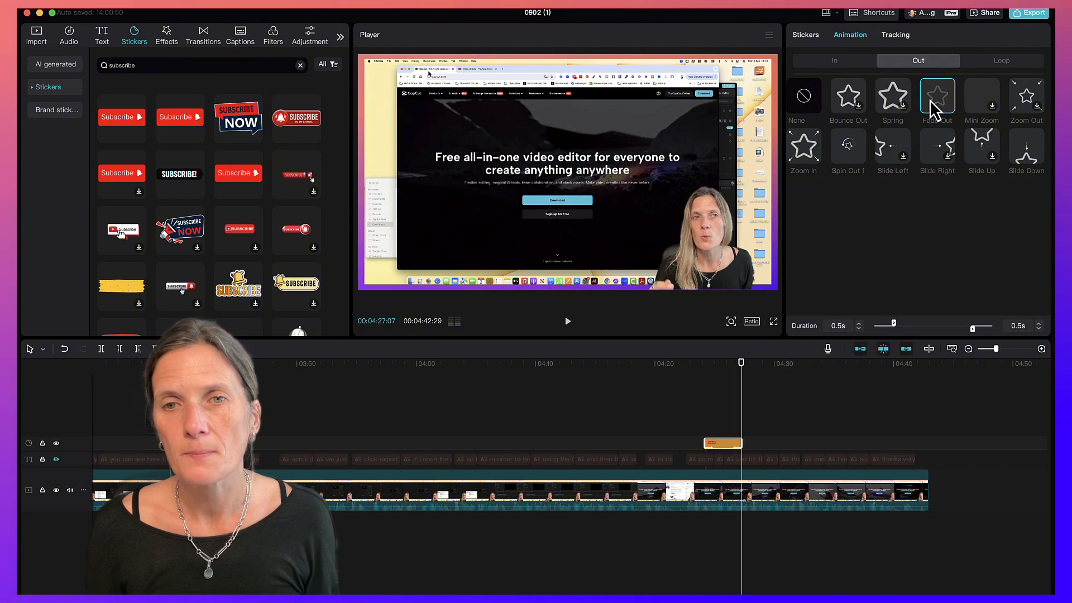
# Apply the Wiper loop animation and shift the sticker toward the lower left of the frame.
pyautogui.click(999, 65)
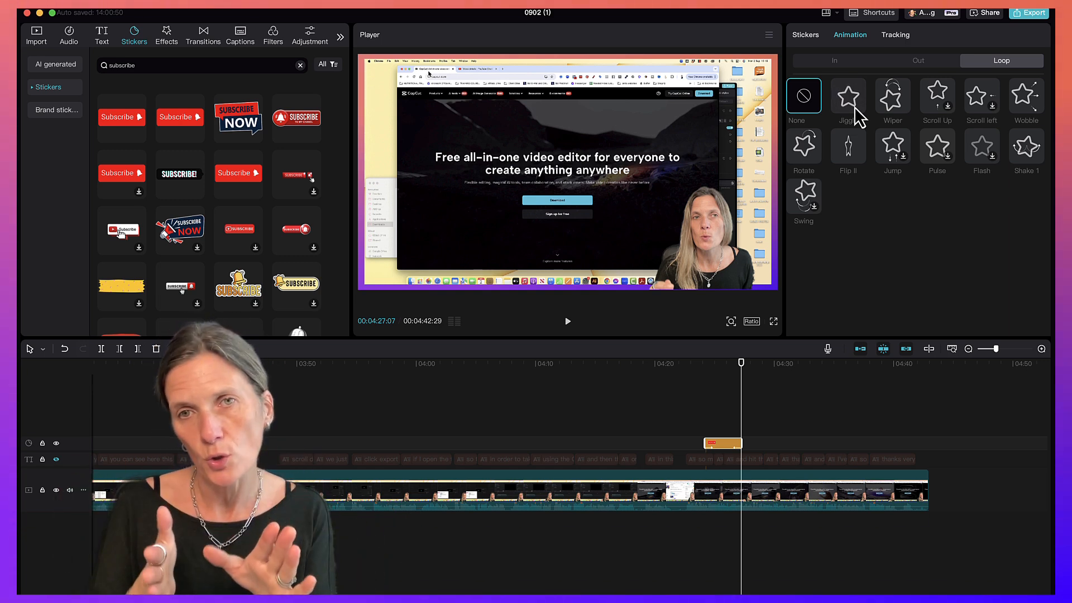
pyautogui.click(893, 103)
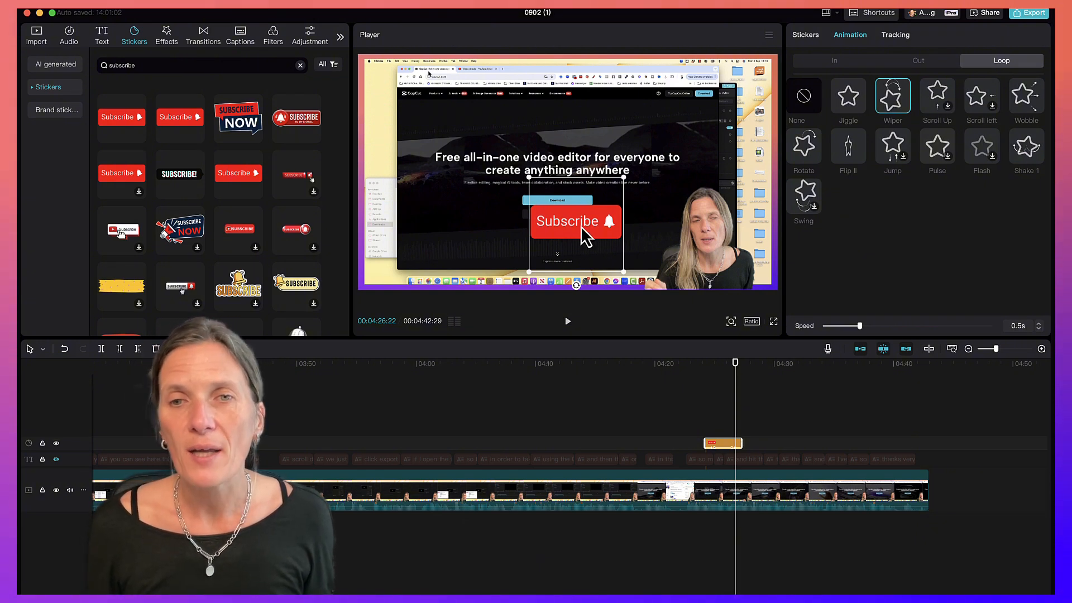
pyautogui.moveTo(581, 226); pyautogui.dragTo(464, 239)
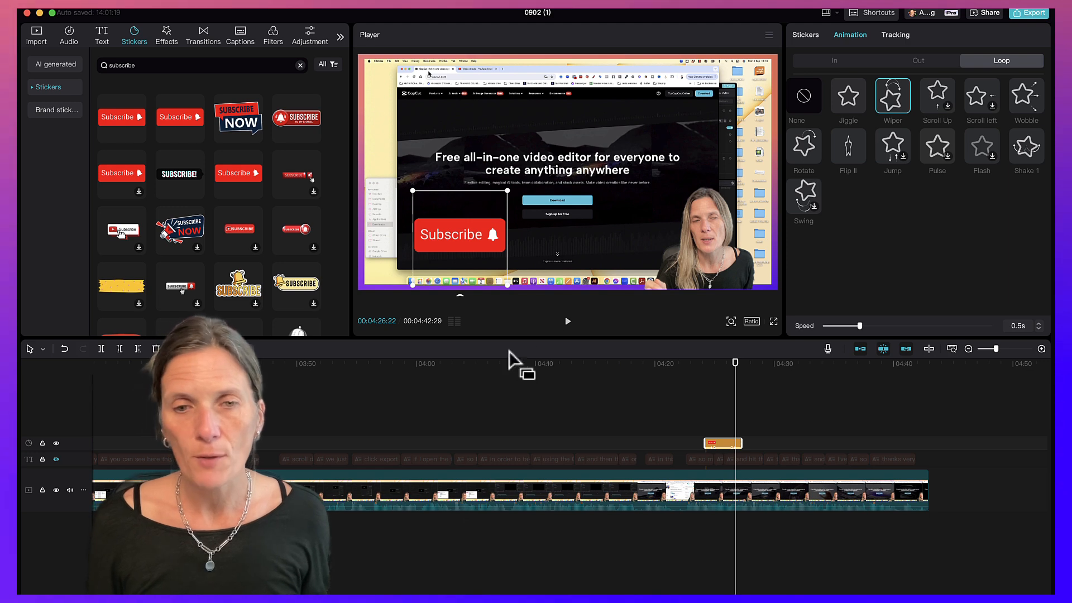
# Search stickers for arrow and add the pale green arrow sticker at about 3:48 on the timeline.
pyautogui.click(281, 380)
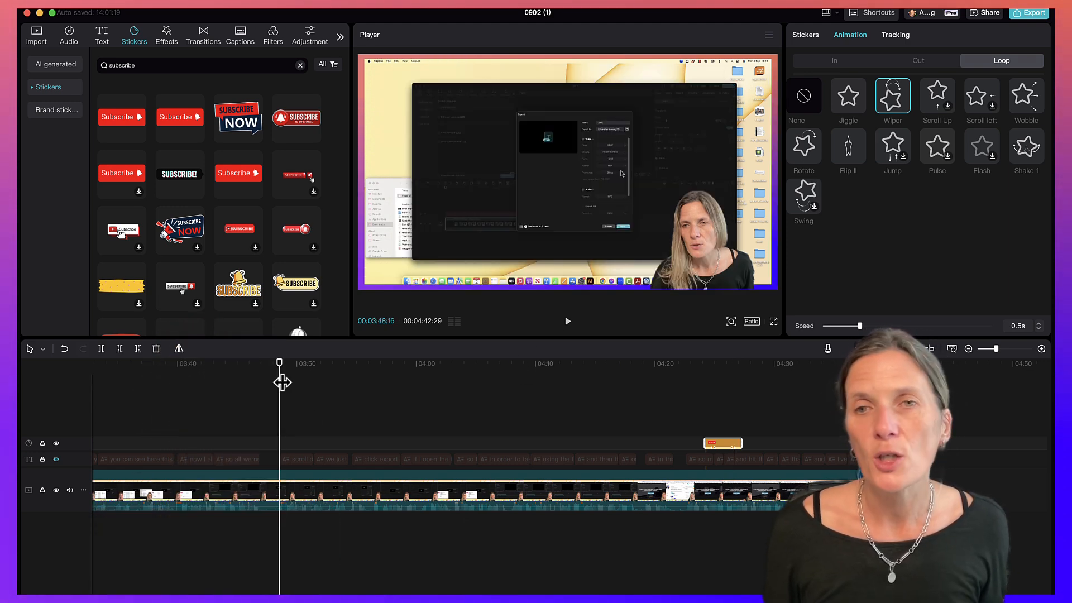
pyautogui.doubleClick(121, 65)
pyautogui.write('arro')
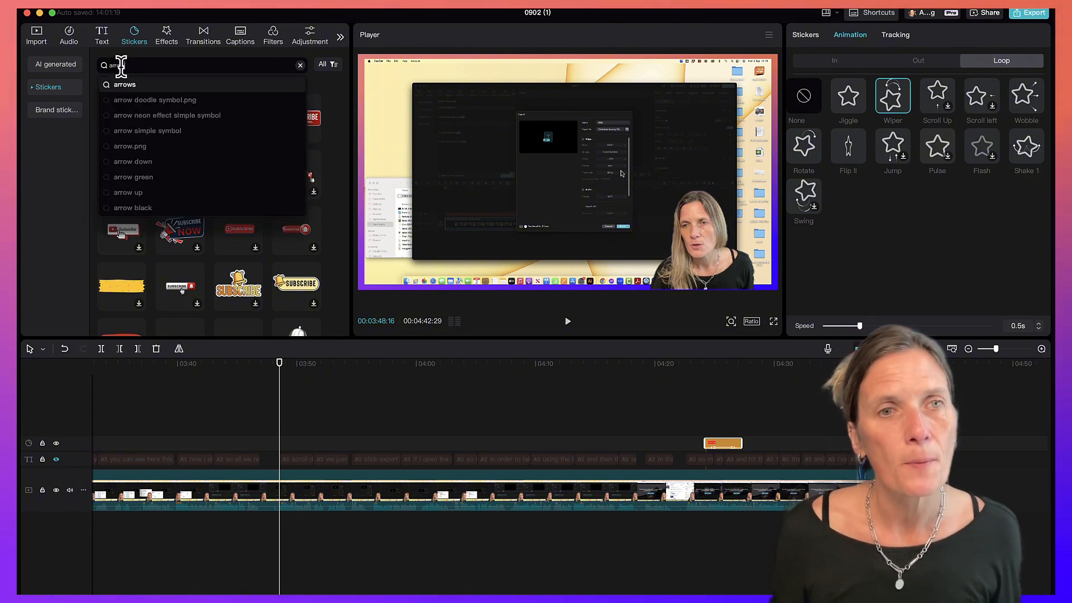
pyautogui.press('Return')
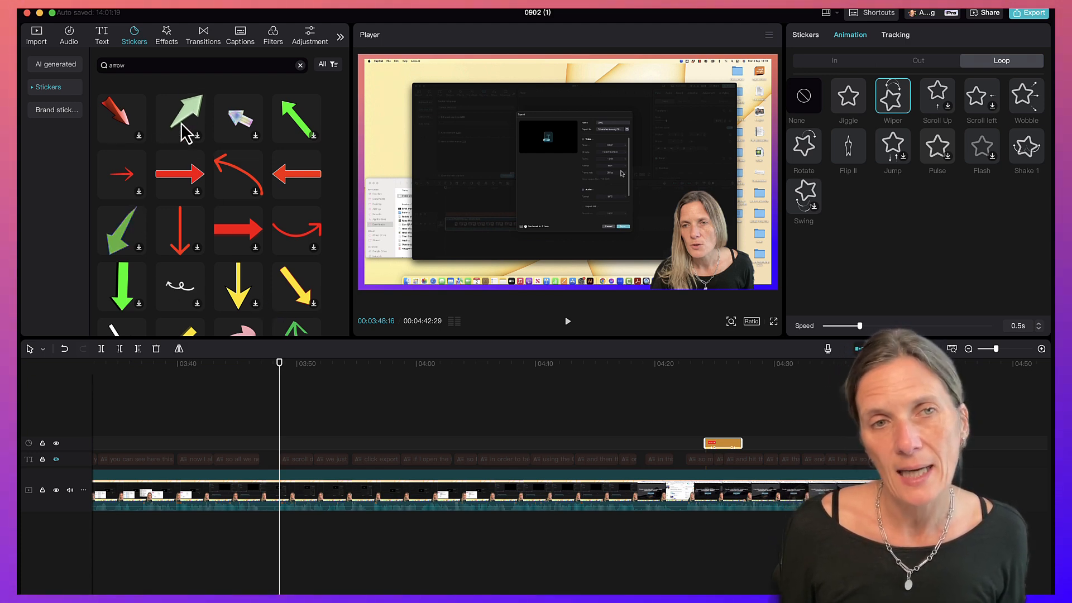
pyautogui.click(199, 139)
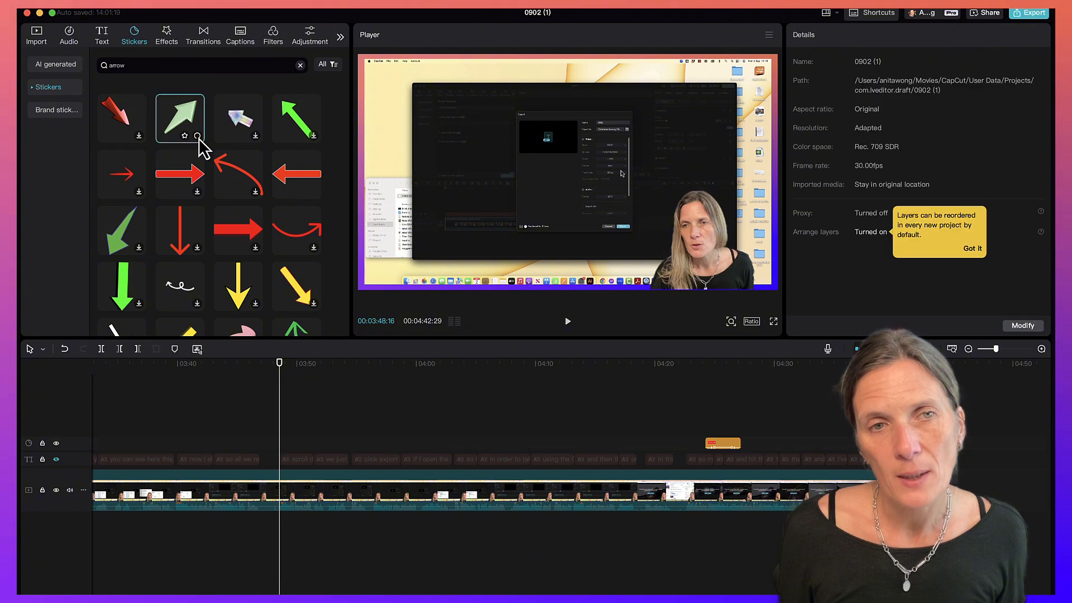
pyautogui.click(198, 137)
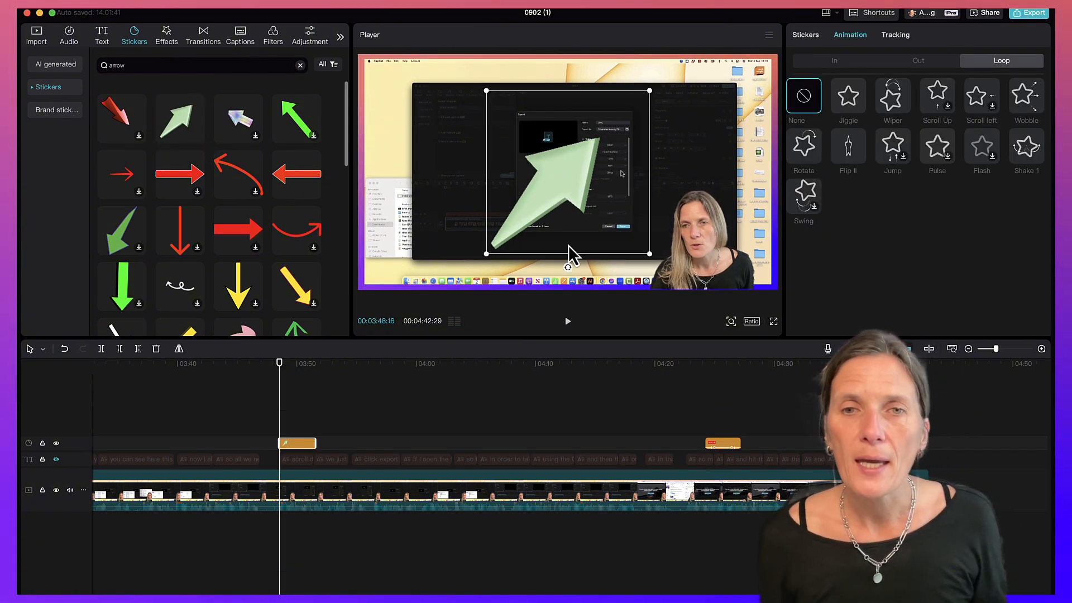
# Scale the arrow sticker down to 35%.
pyautogui.click(807, 35)
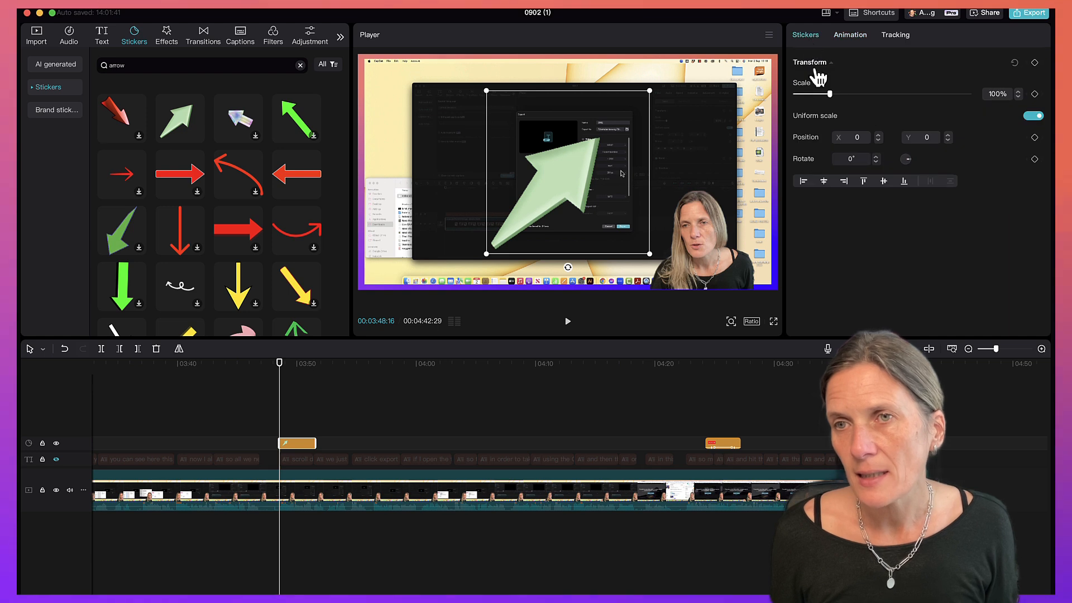
pyautogui.moveTo(830, 94); pyautogui.dragTo(807, 95)
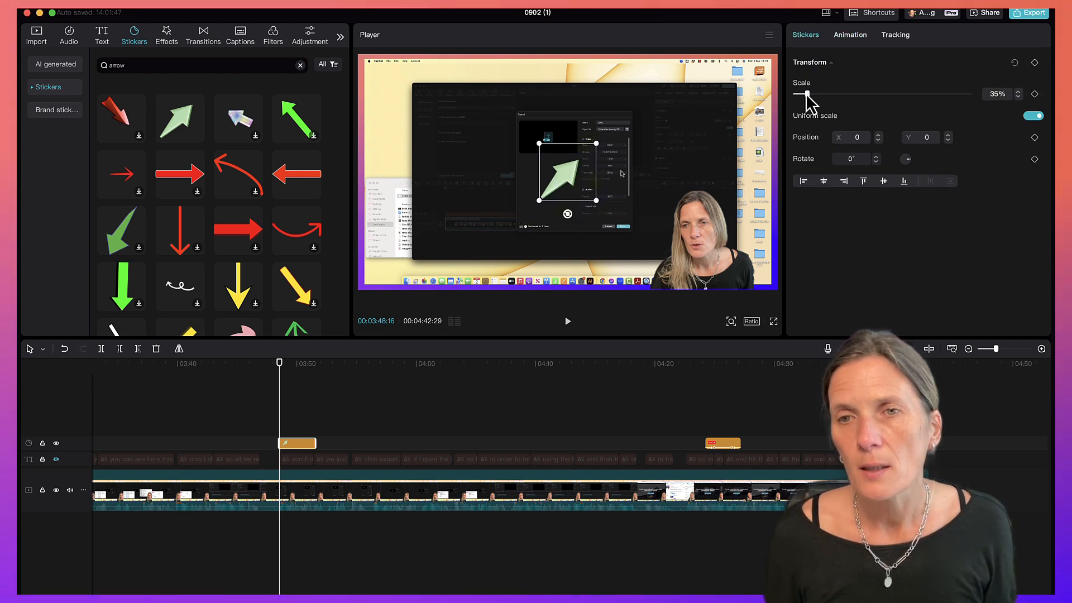
# Rotate the arrow sticker to 191° and move it beside the dialog so it points at its controls.
pyautogui.moveTo(564, 178); pyautogui.dragTo(543, 204)
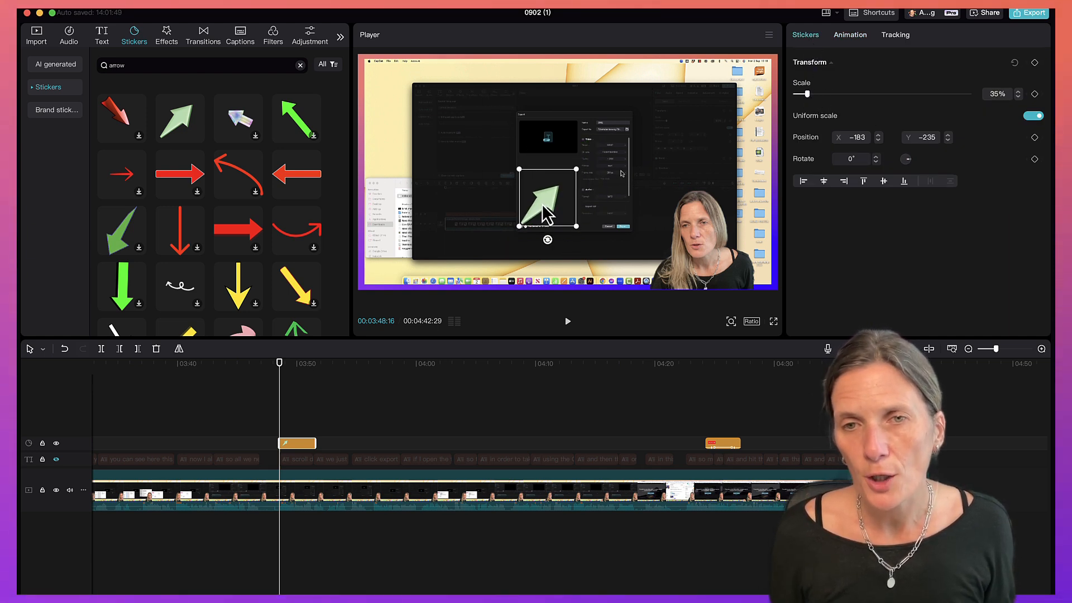
pyautogui.moveTo(547, 241); pyautogui.dragTo(554, 158)
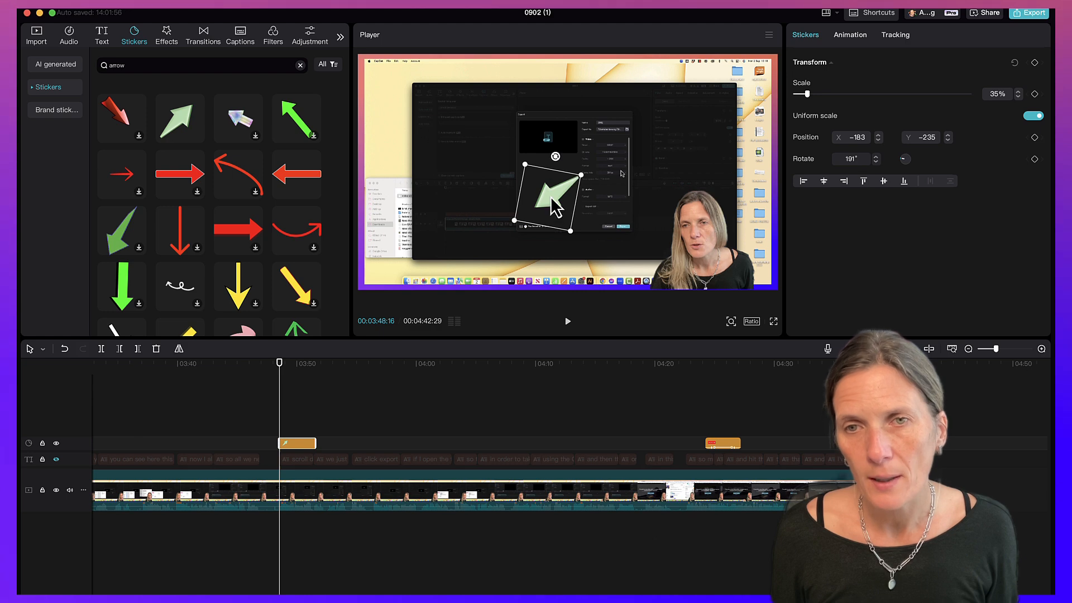
pyautogui.moveTo(551, 198); pyautogui.dragTo(655, 210)
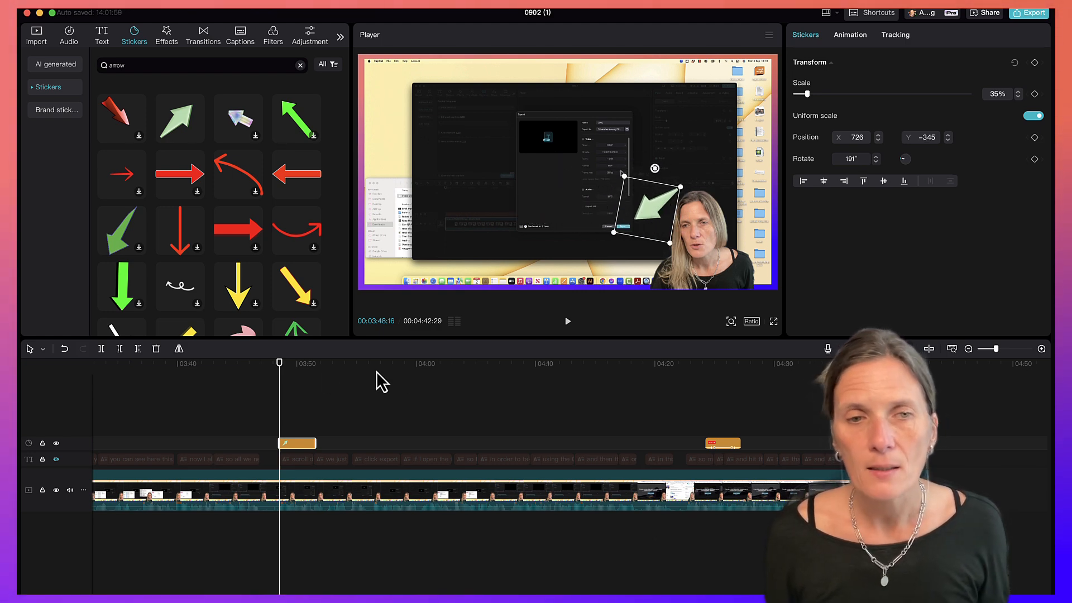
# Play back the clip and reposition the arrow sticker slightly higher, to X 841 and Y -120.
pyautogui.click(568, 322)
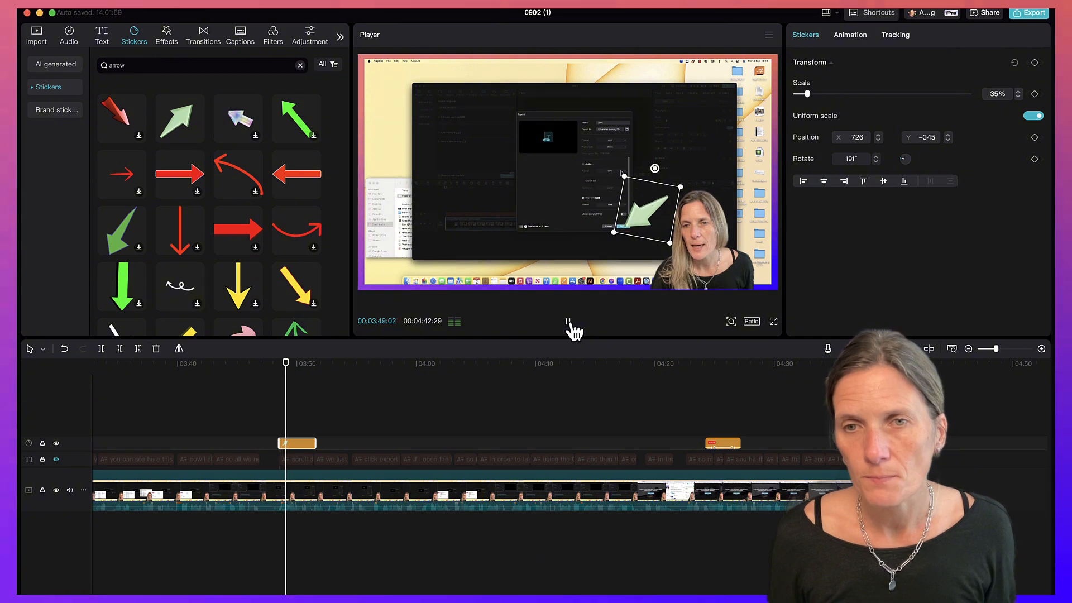
pyautogui.click(567, 324)
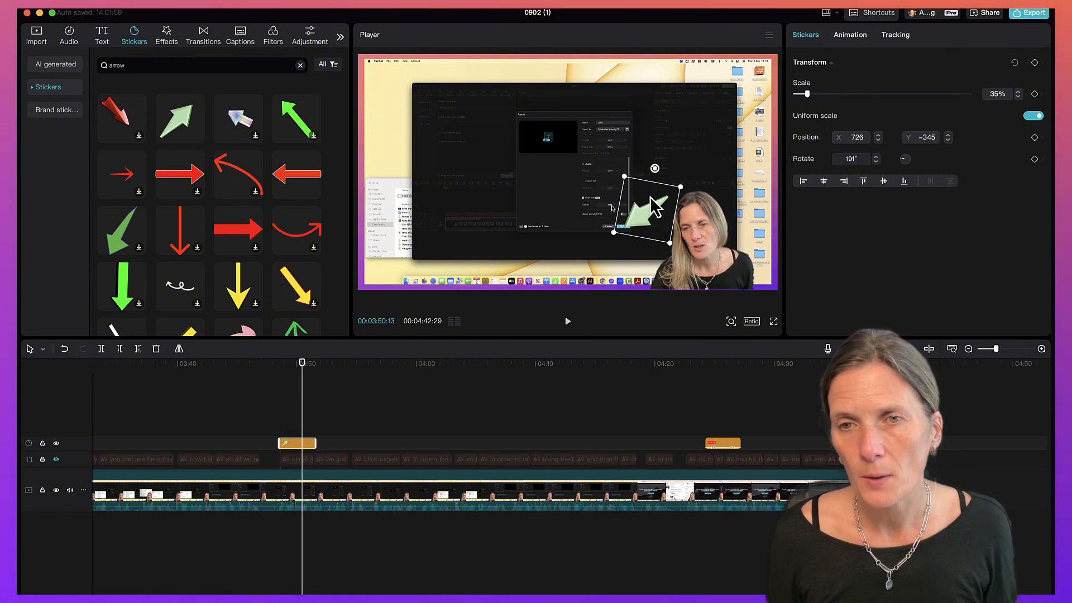
pyautogui.moveTo(655, 209); pyautogui.dragTo(668, 185)
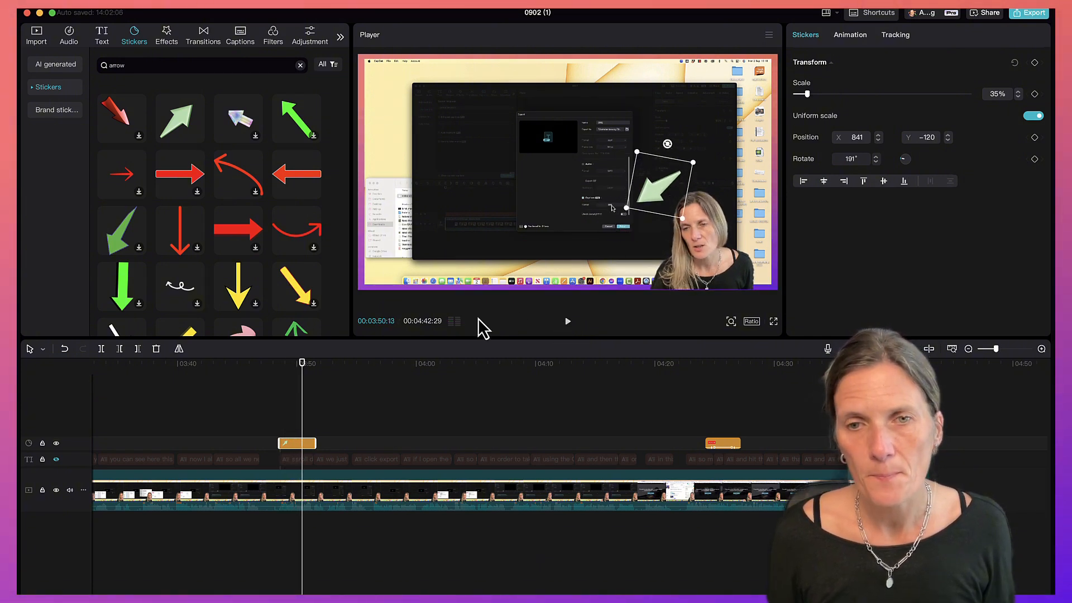
# Play back the section and extend the arrow sticker clip on the timeline to end at about 3:54.
pyautogui.click(568, 322)
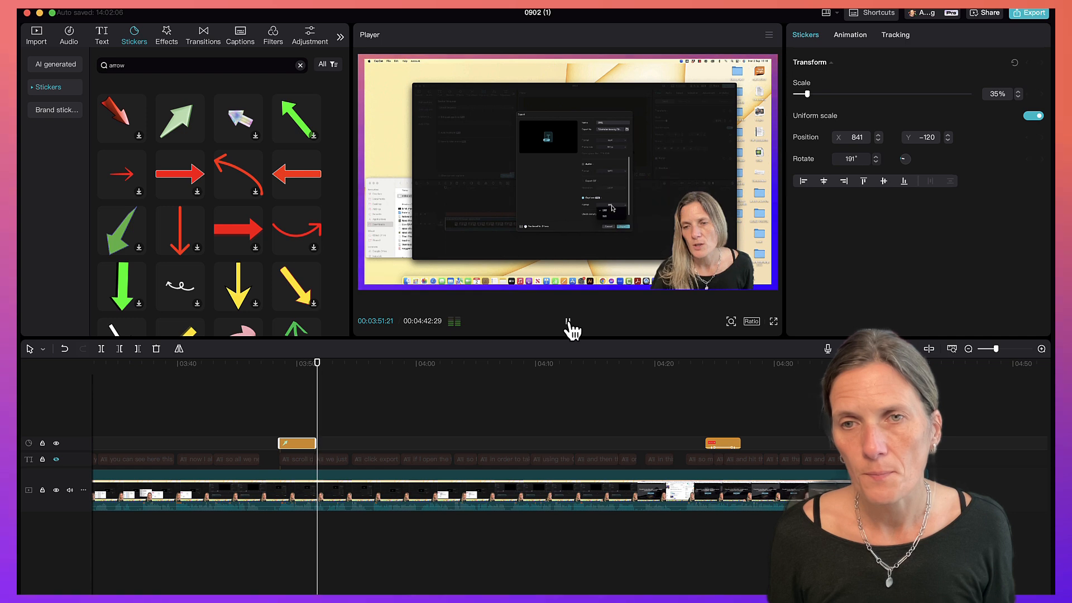
pyautogui.click(568, 324)
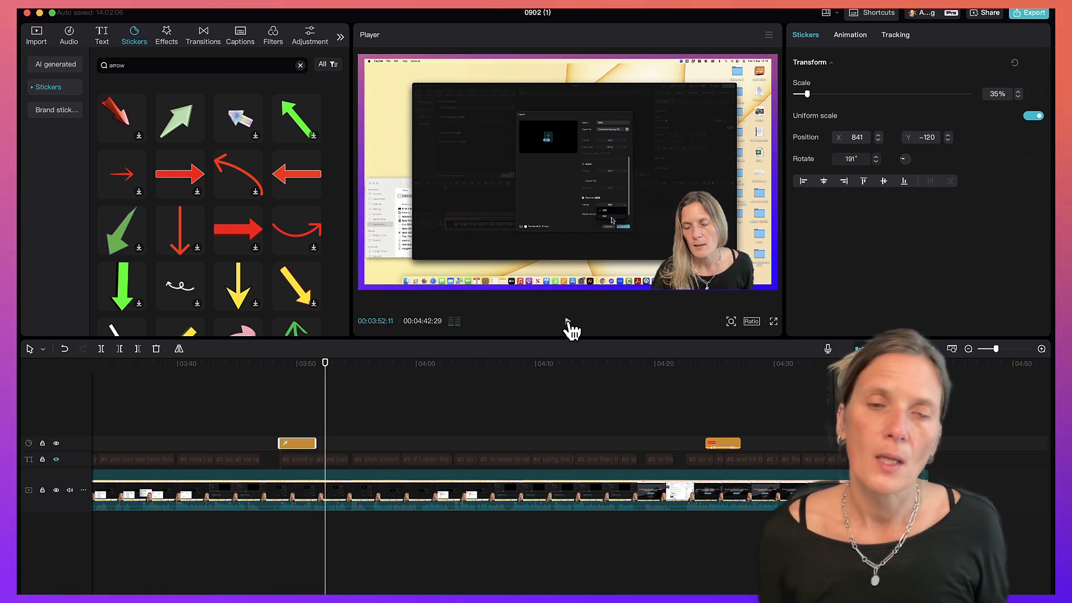
pyautogui.click(290, 364)
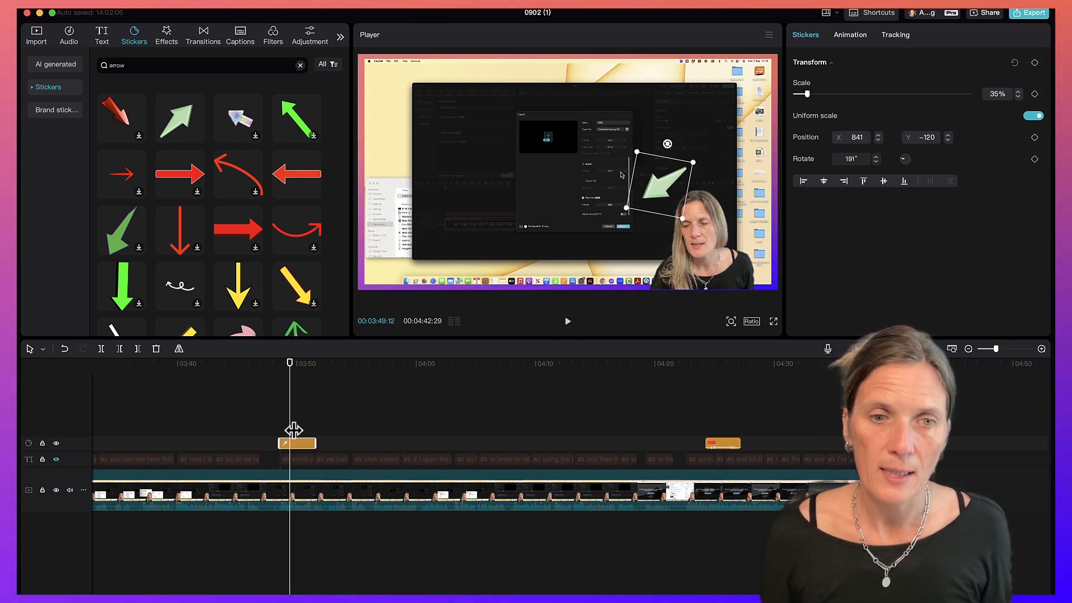
pyautogui.moveTo(314, 442); pyautogui.dragTo(351, 444)
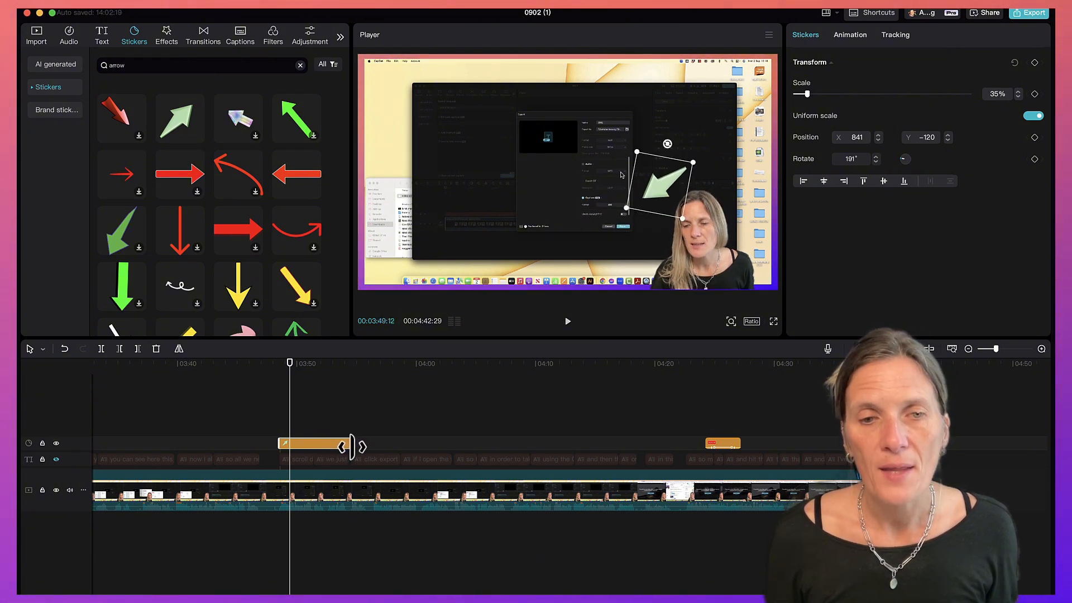
# Apply a Spring entrance animation and a Fade Out exit animation to the arrow sticker.
pyautogui.click(278, 369)
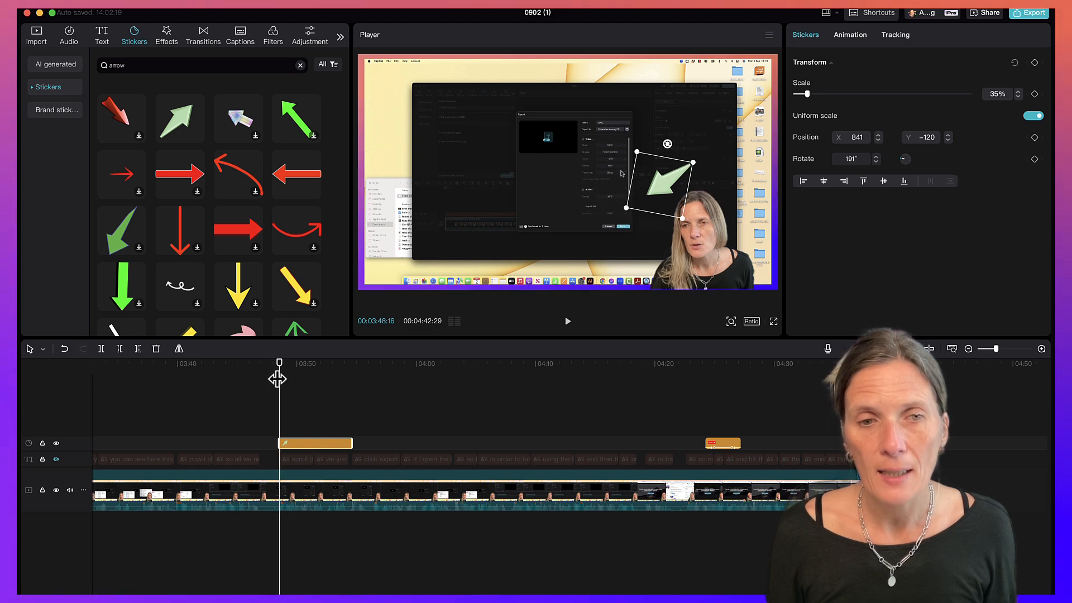
pyautogui.click(847, 36)
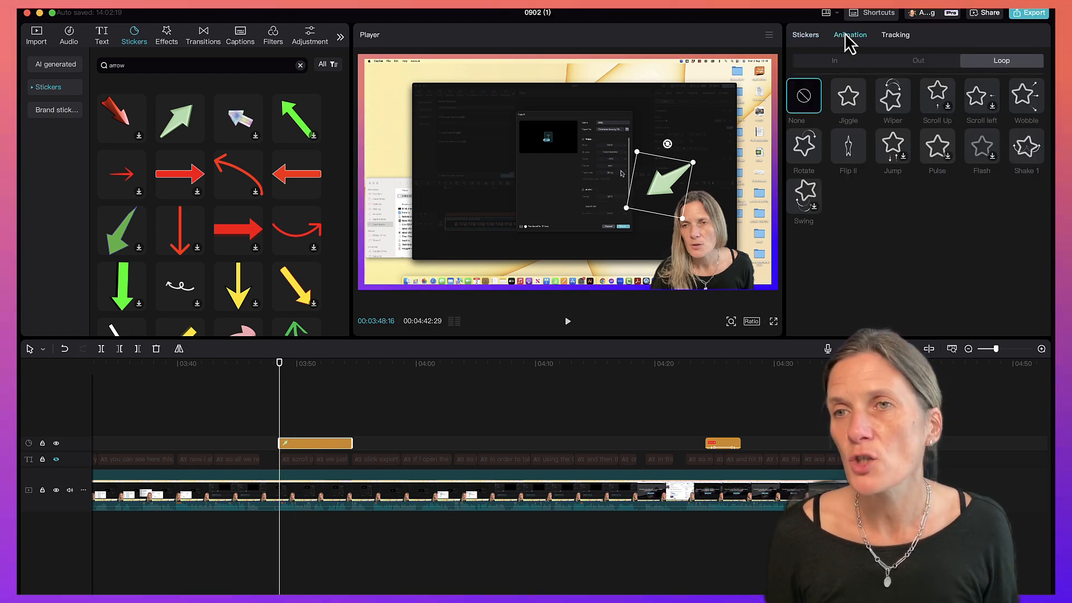
pyautogui.click(836, 62)
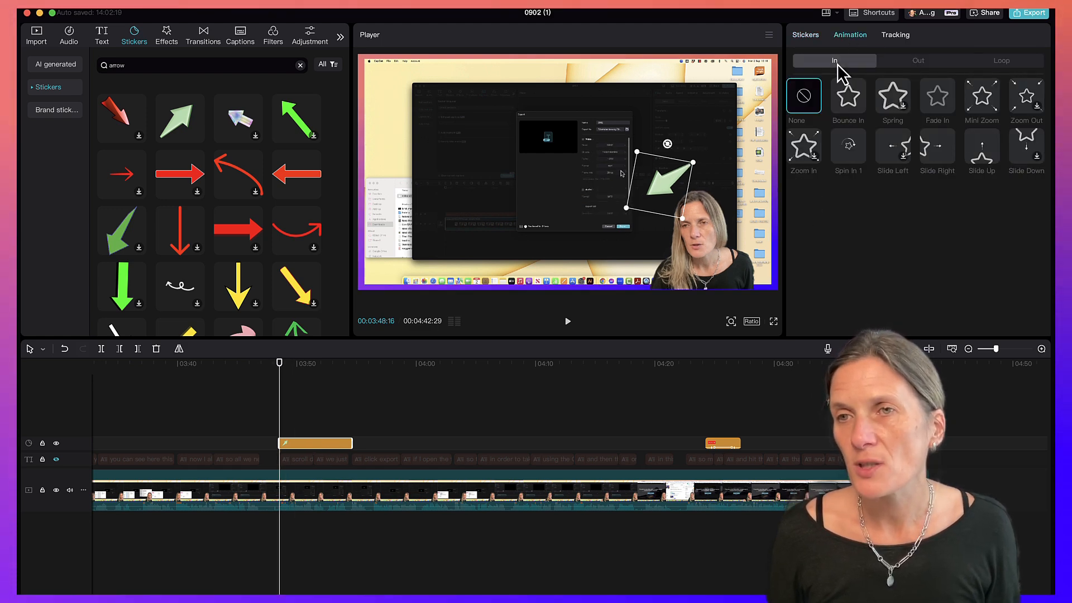
pyautogui.click(892, 106)
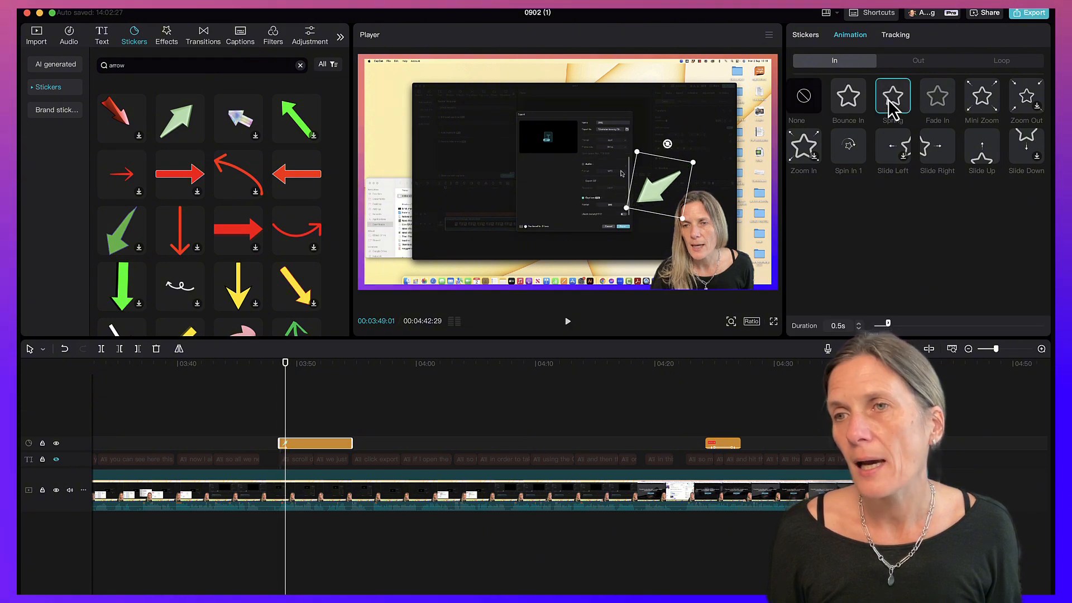
pyautogui.click(919, 61)
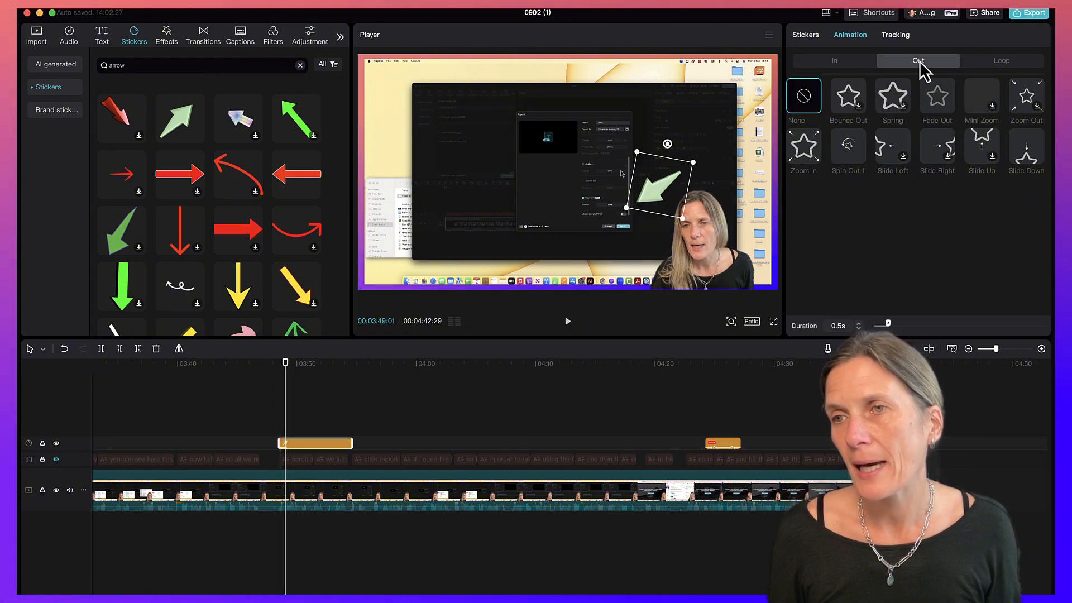
pyautogui.click(937, 111)
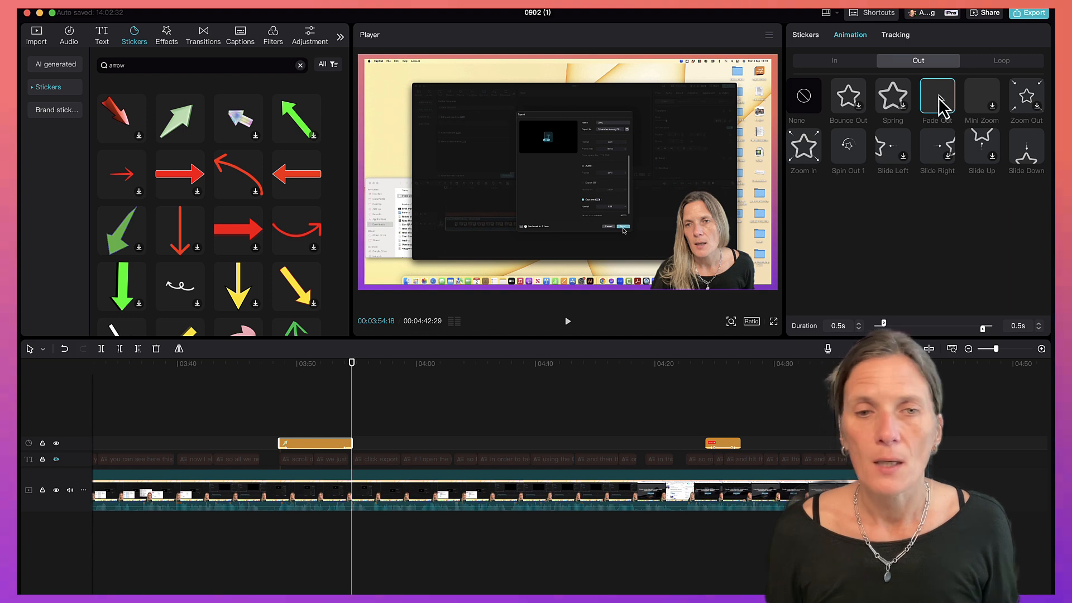
# Play back the arrow sticker section to review its animations.
pyautogui.press('space')
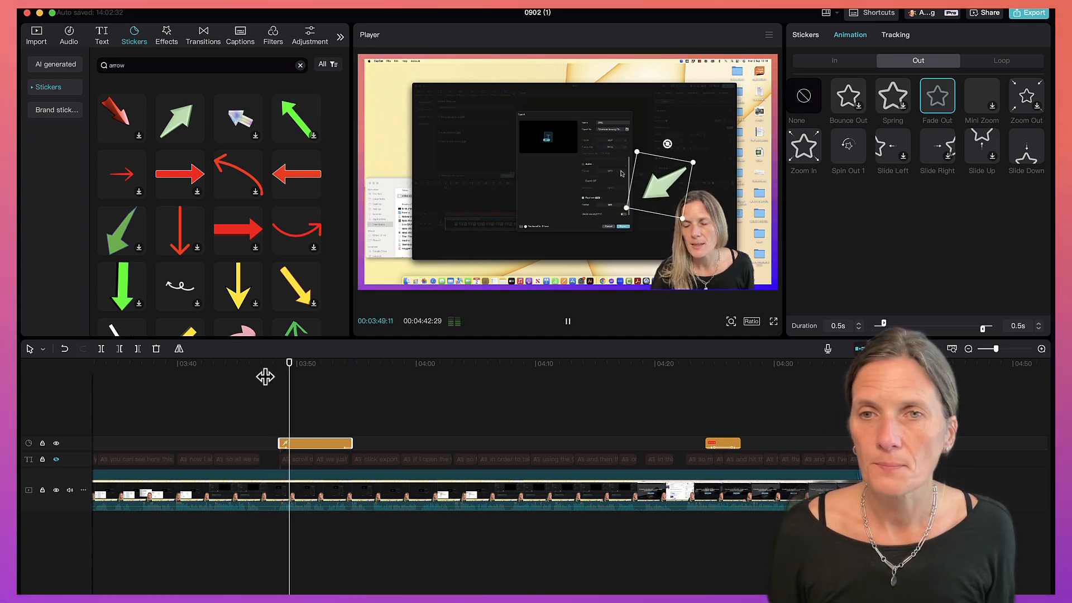
pyautogui.click(343, 365)
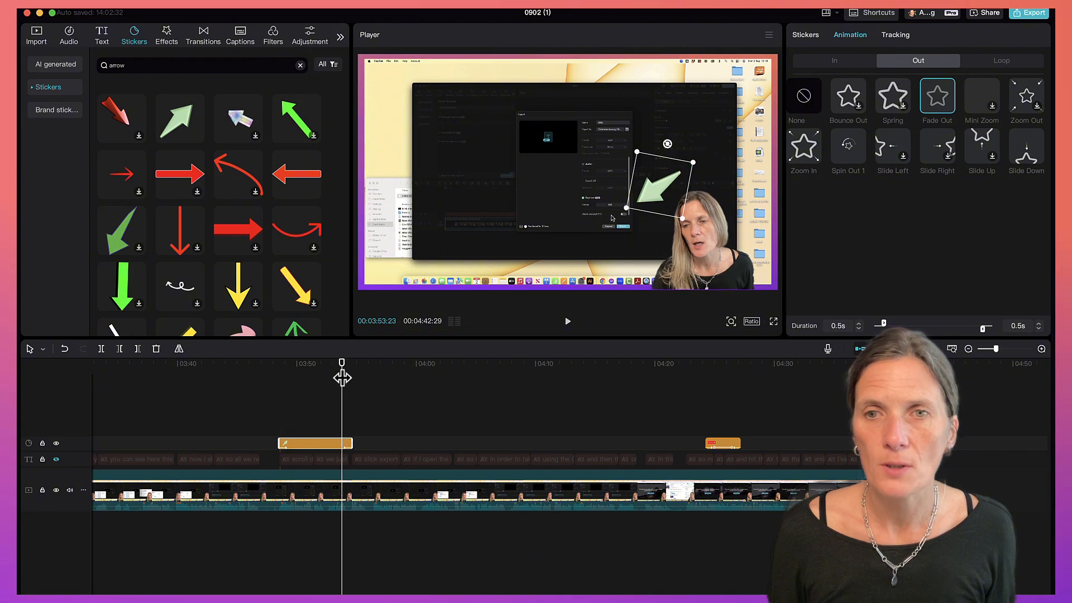
pyautogui.press('space')
pyautogui.press('space')
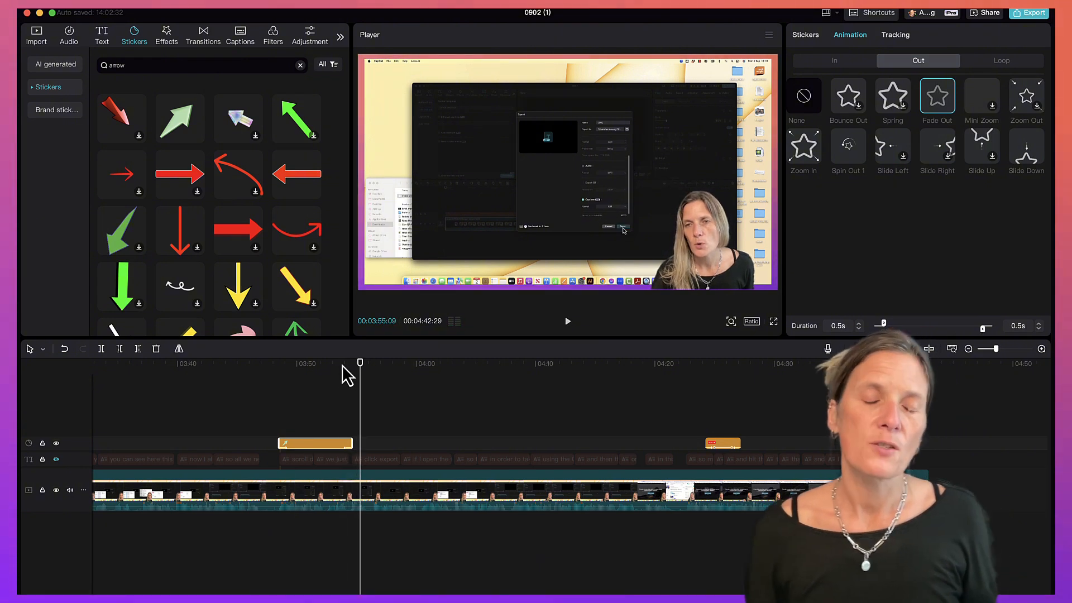